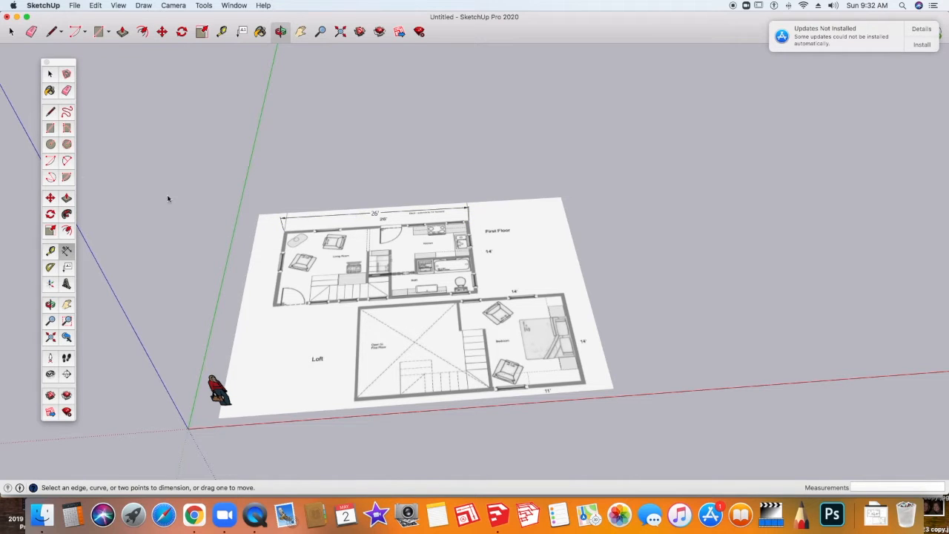
# Delete the 26' dimension line placed above the first-floor plan.
pyautogui.click(50, 75)
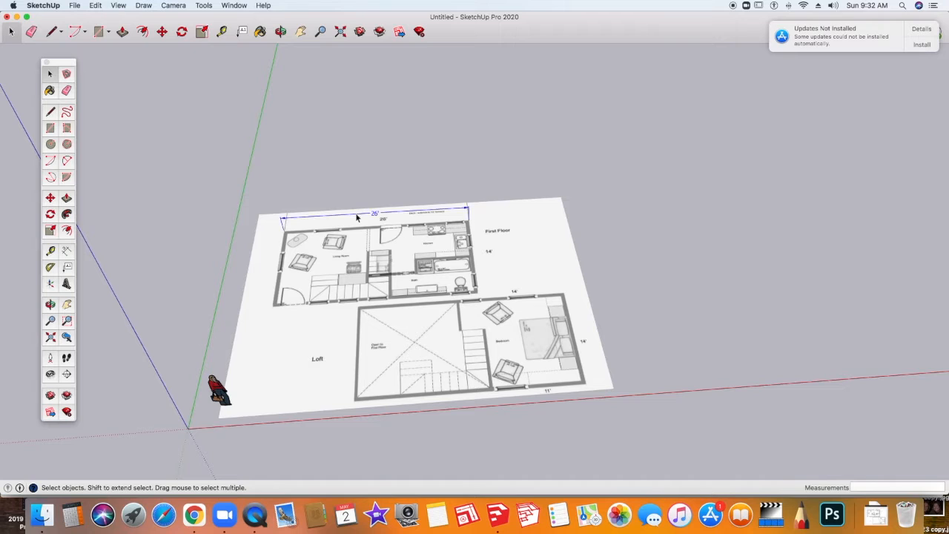
pyautogui.press('Delete')
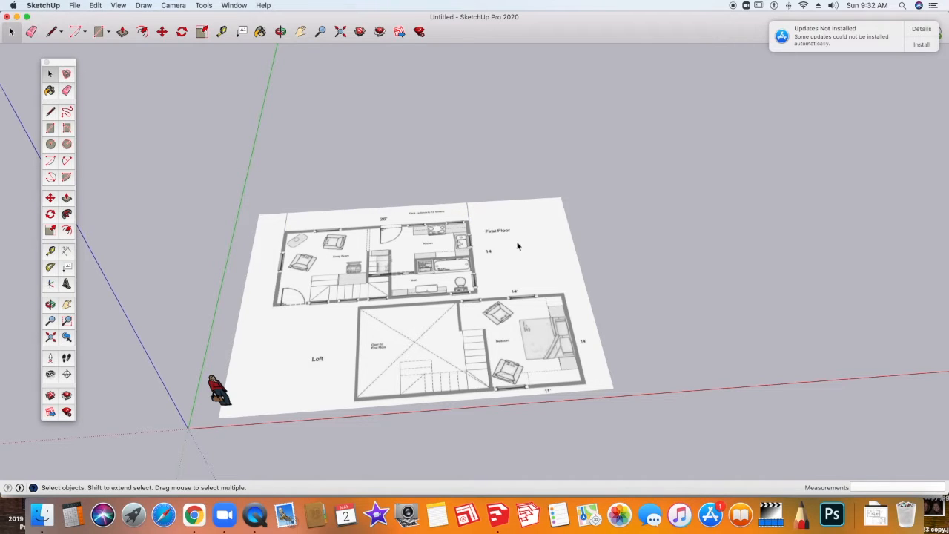
# Draw a 26' line along the outer edge of the first-floor plan's upper wall, starting at the living room corner.
pyautogui.moveTo(507, 245); pyautogui.dragTo(493, 314, button='middle')
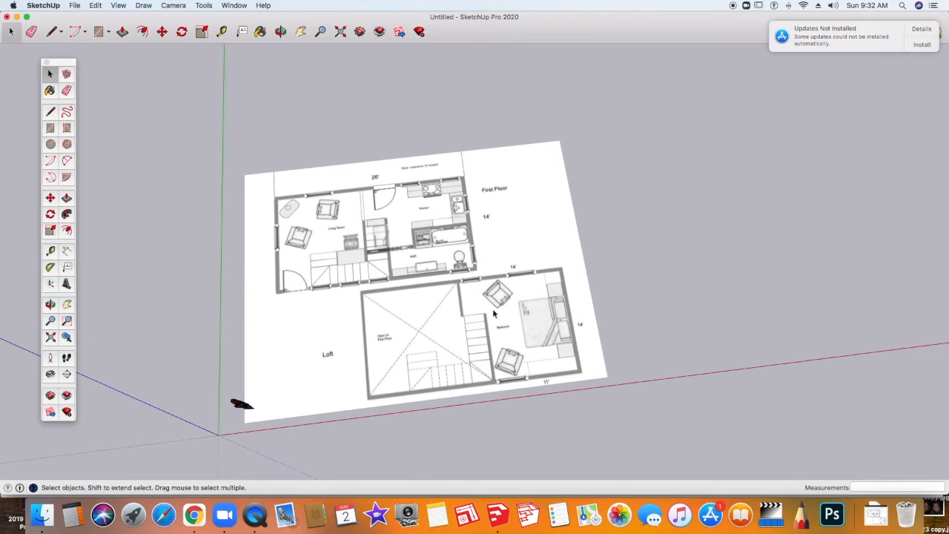
pyautogui.scroll(4, 385, 208)
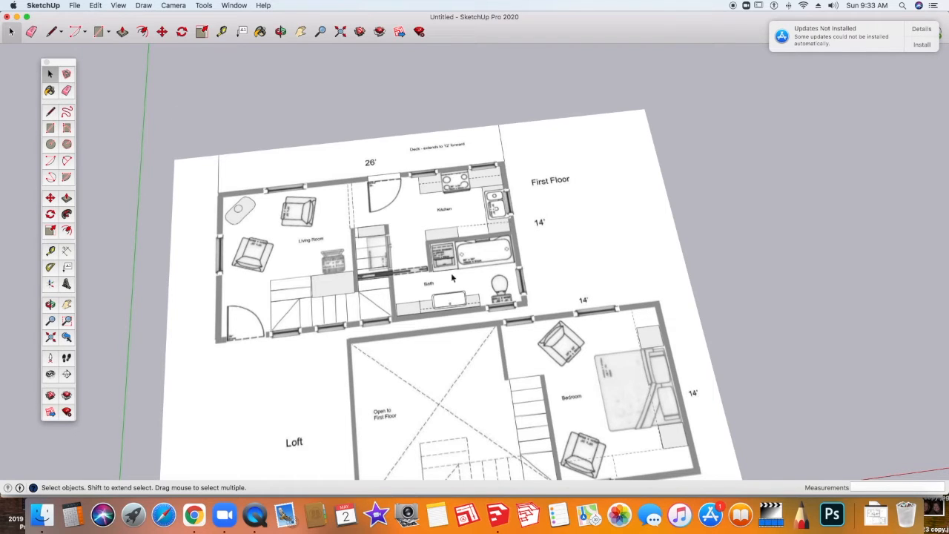
pyautogui.press('l')
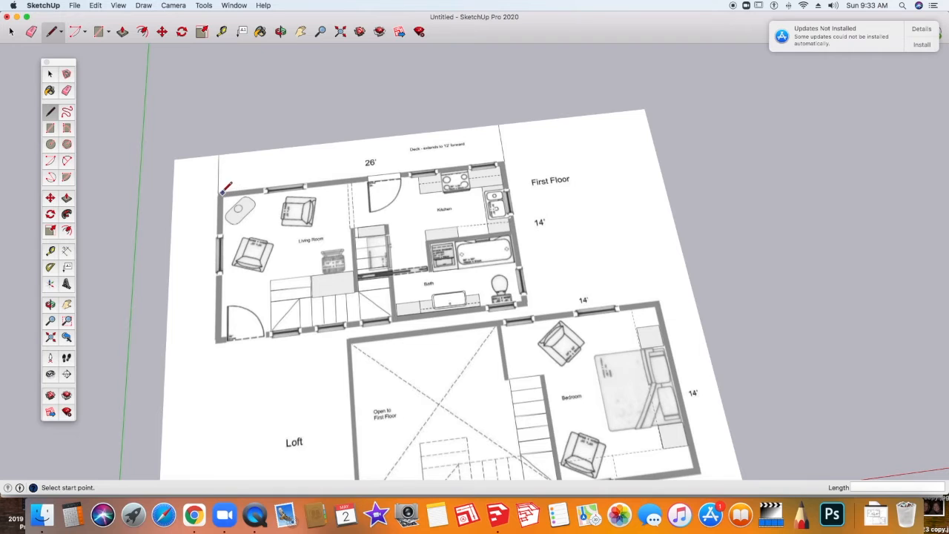
pyautogui.scroll(5, 220, 189)
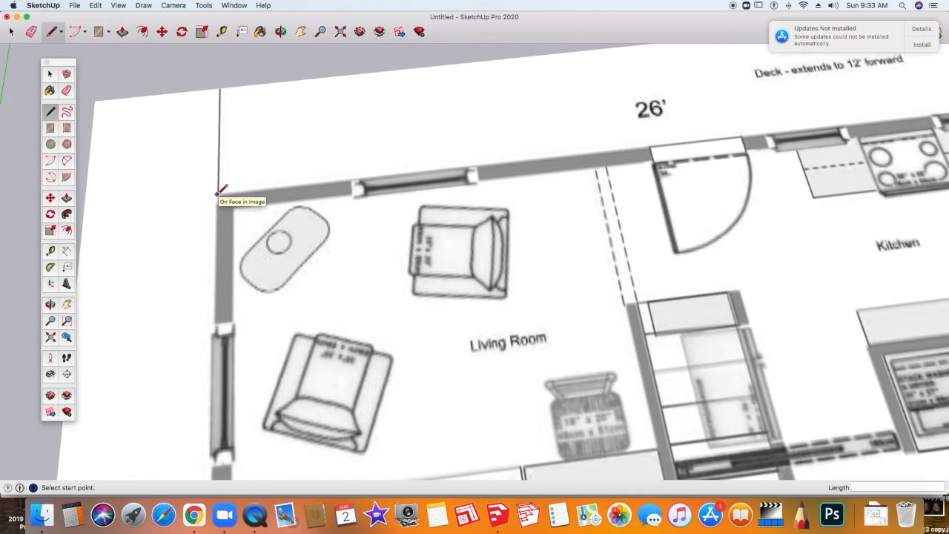
pyautogui.click(219, 190)
pyautogui.scroll(-5, 223, 192)
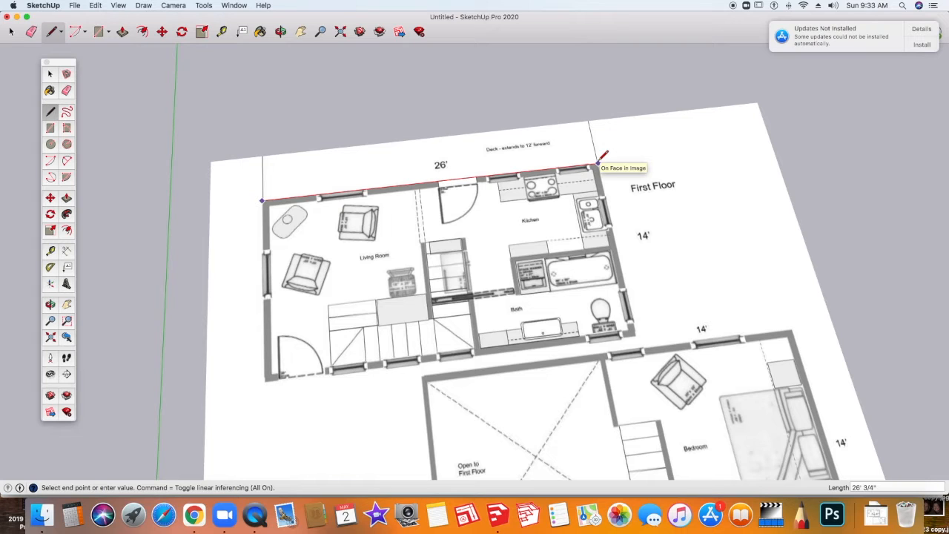
pyautogui.scroll(2, 599, 160)
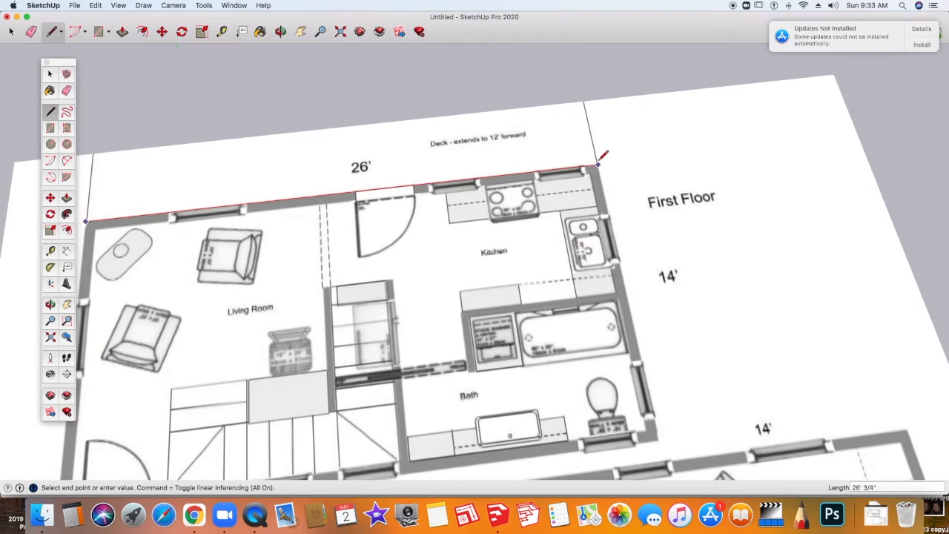
pyautogui.click(599, 163)
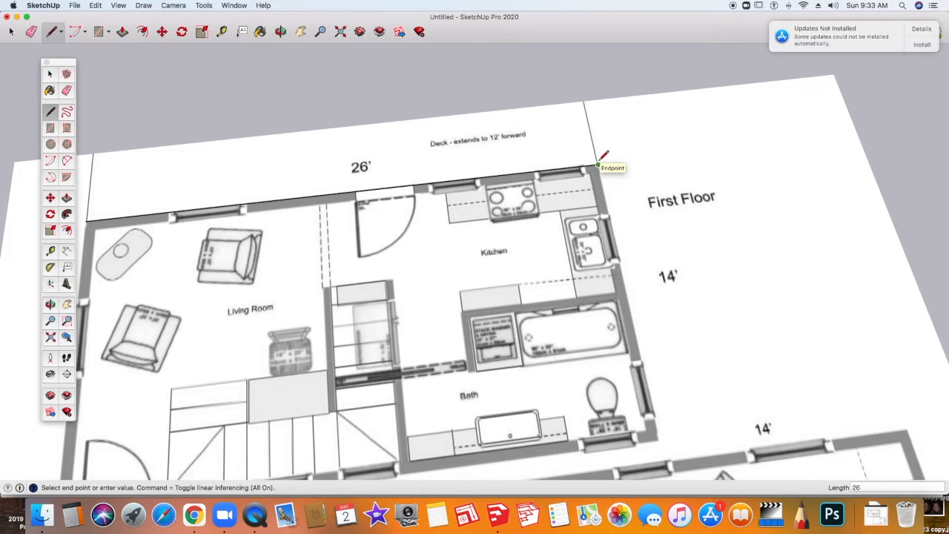
pyautogui.press('Escape')
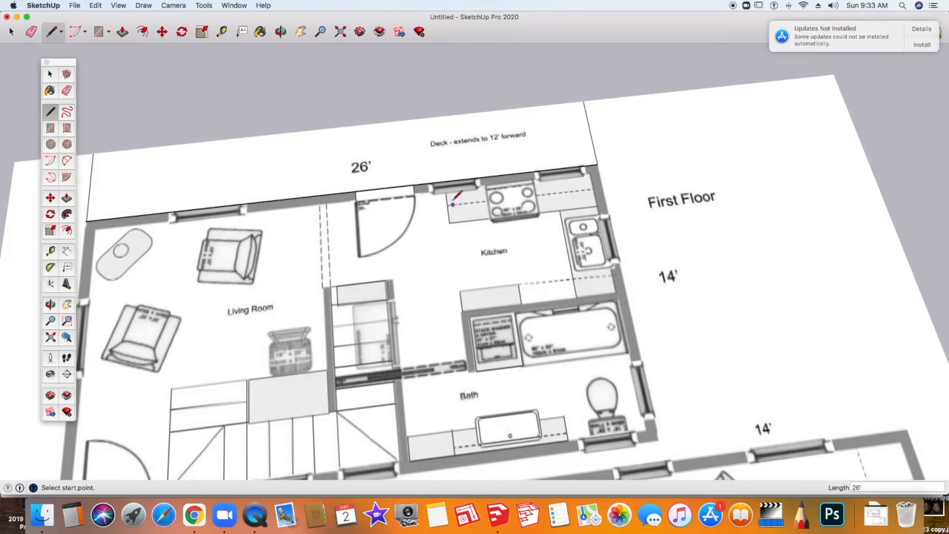
# Draw a 14' line from the kitchen corner along the outer edge of the kitchen and bath wall.
pyautogui.click(597, 164)
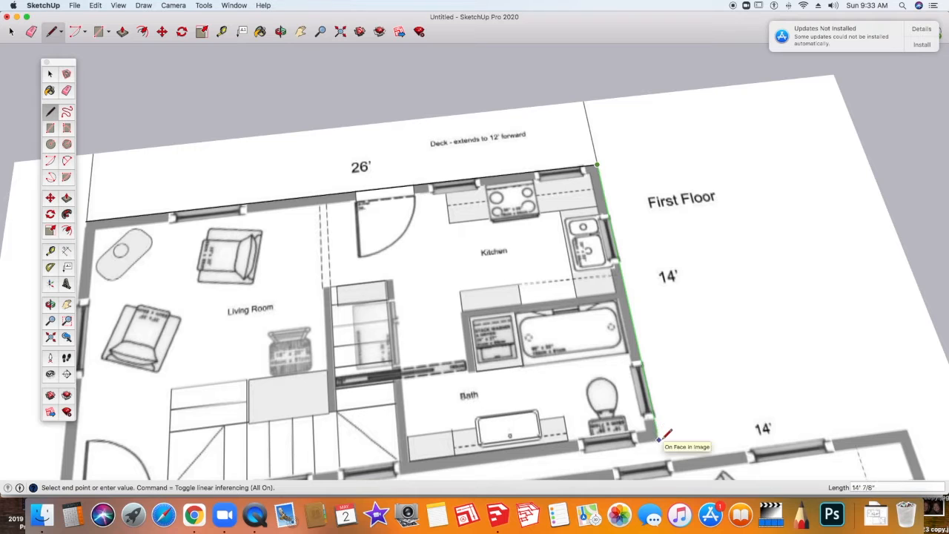
pyautogui.write("14'")
pyautogui.press('Return')
# Close the first-floor outline with a 26' line along the stair-side wall and a line up the living room's outer wall.
pyautogui.scroll(-2, 659, 440)
pyautogui.keyDown('shift'); pyautogui.moveTo(252, 453); pyautogui.dragTo(281, 320, button='middle'); pyautogui.keyUp('shift')
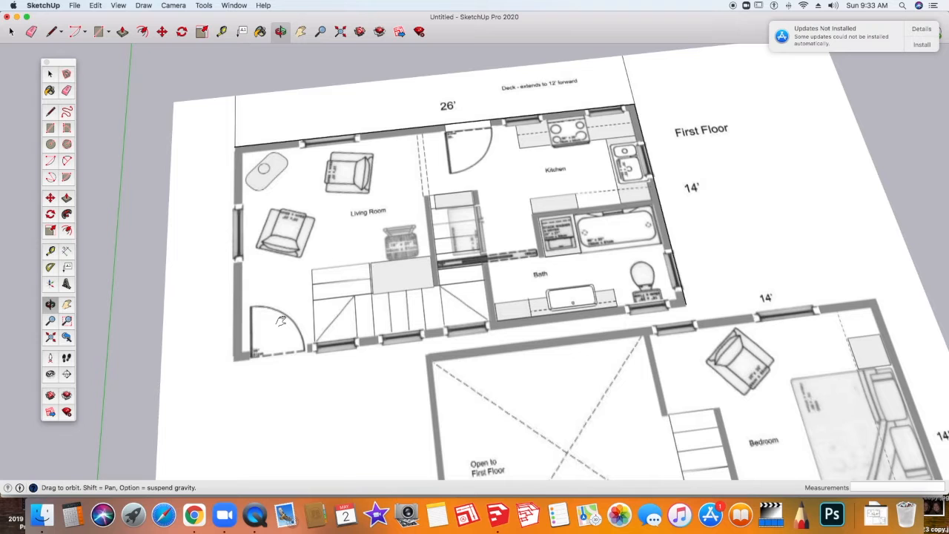
pyautogui.moveTo(277, 323); pyautogui.dragTo(273, 342, button='middle')
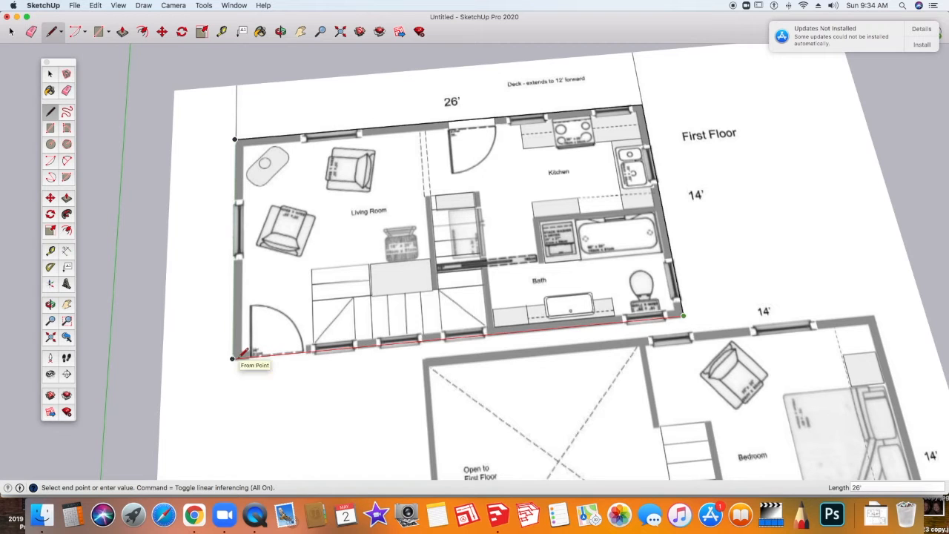
pyautogui.scroll(-2, 232, 358)
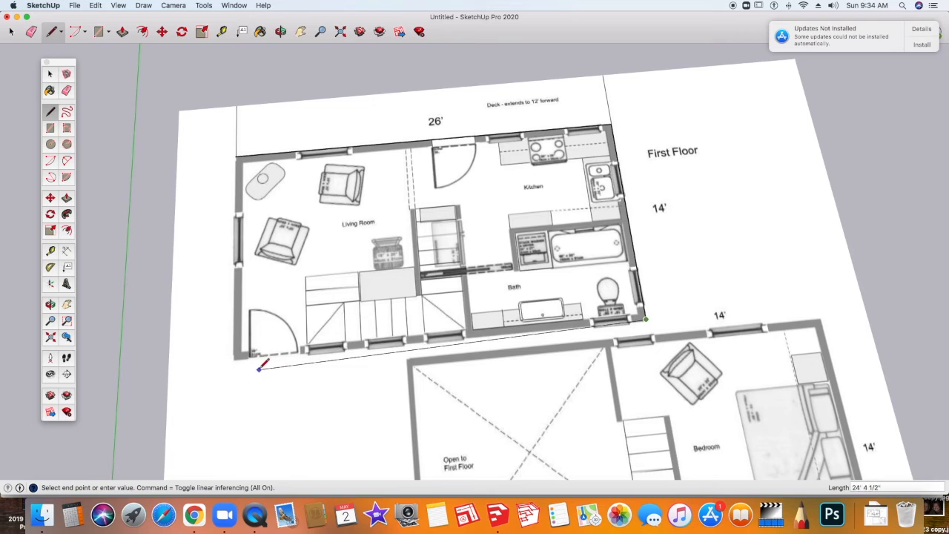
pyautogui.click(232, 358)
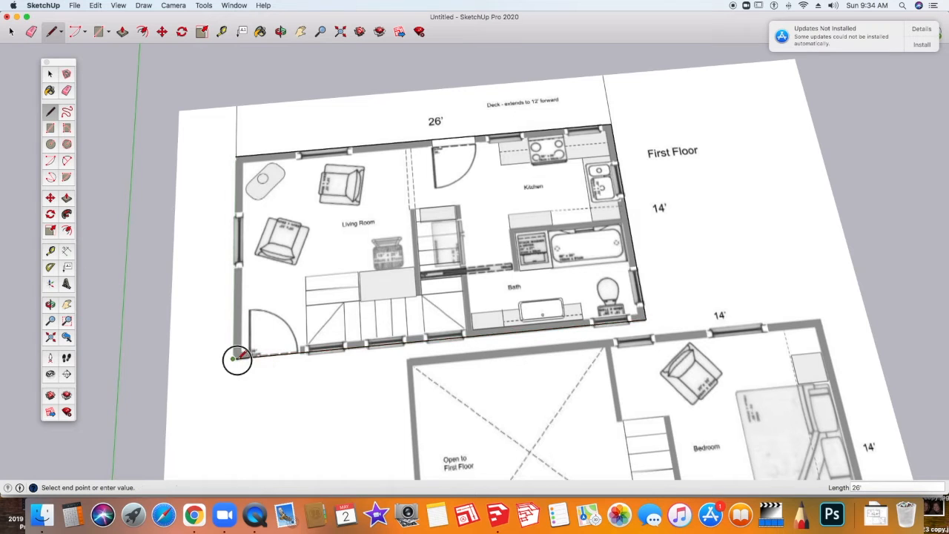
pyautogui.click(236, 157)
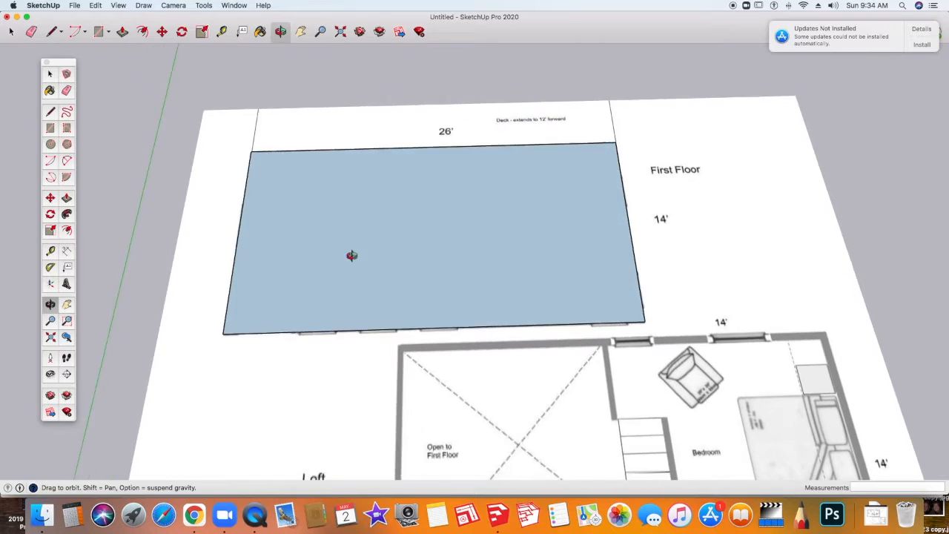
# Select the imported floor plan image and show its Entity Info together with the model's Tags list.
pyautogui.moveTo(352, 255); pyautogui.dragTo(244, 163)
pyautogui.press('space')
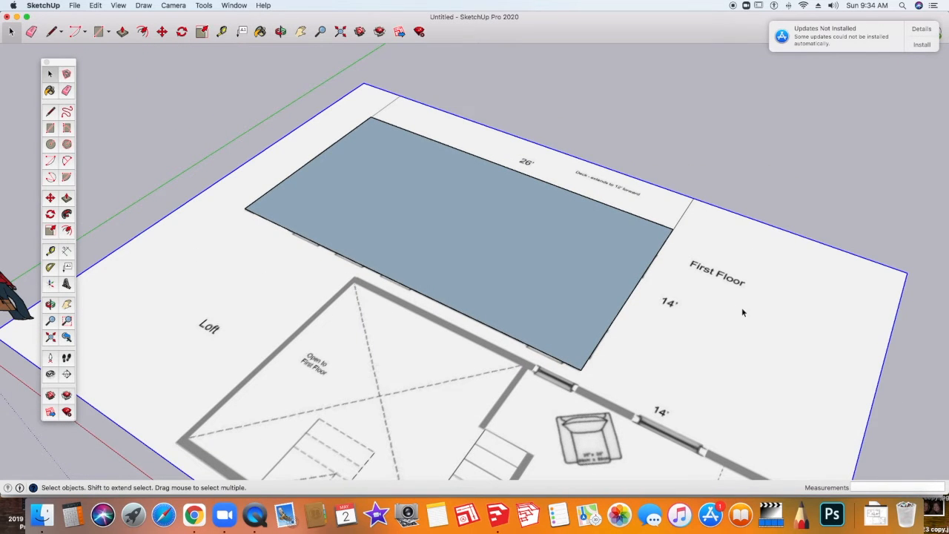
pyautogui.scroll(-2, 737, 306)
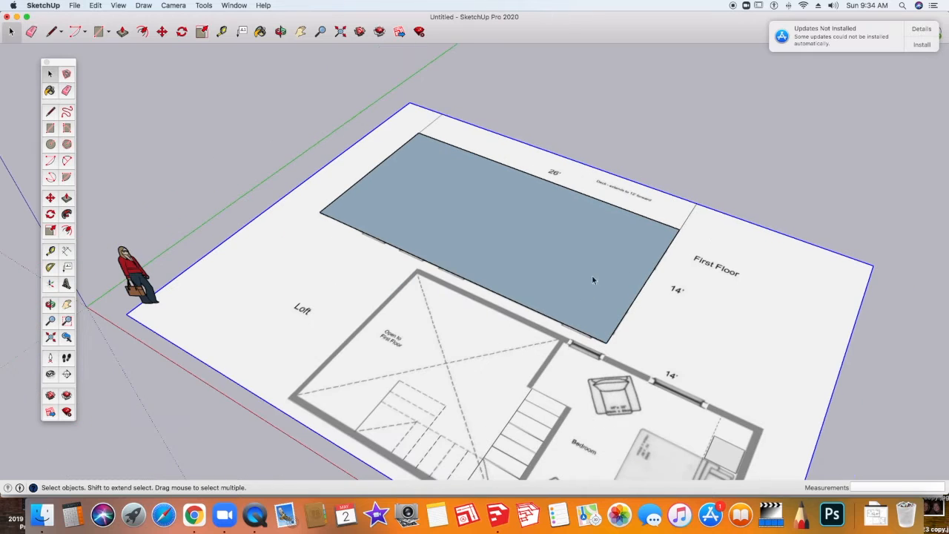
pyautogui.click(591, 252)
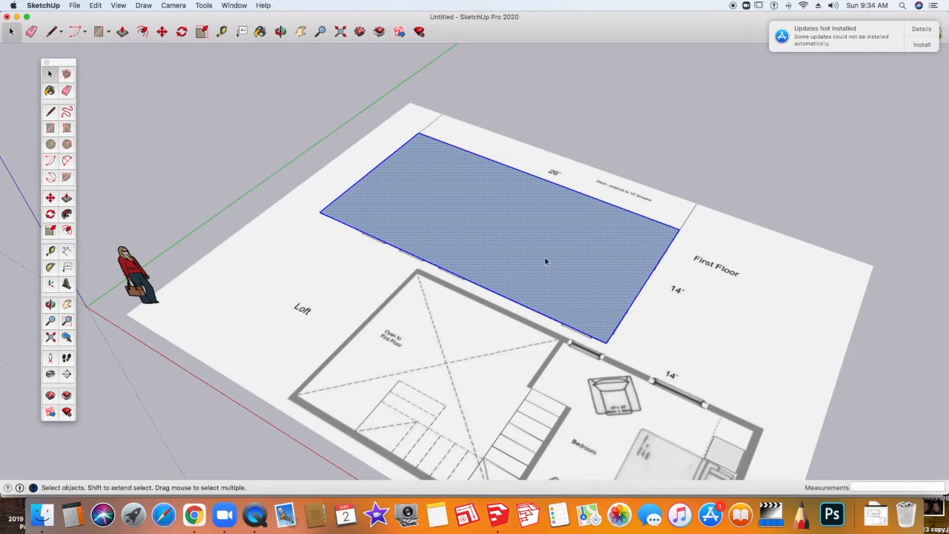
pyautogui.click(320, 294)
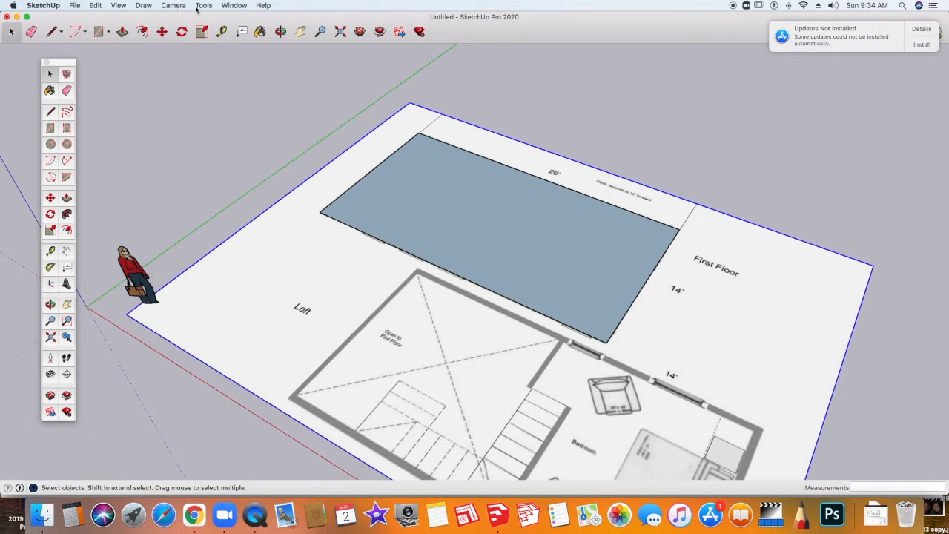
pyautogui.click(231, 6)
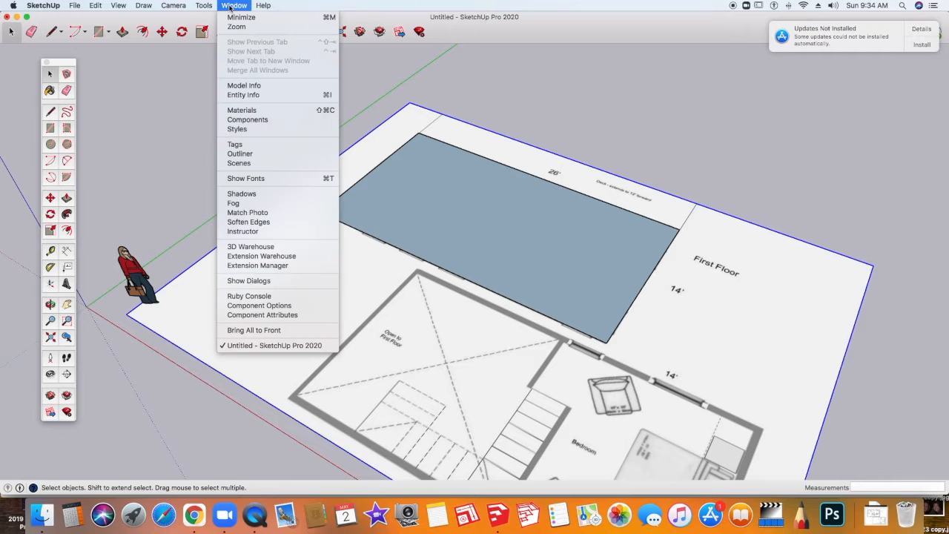
pyautogui.click(240, 96)
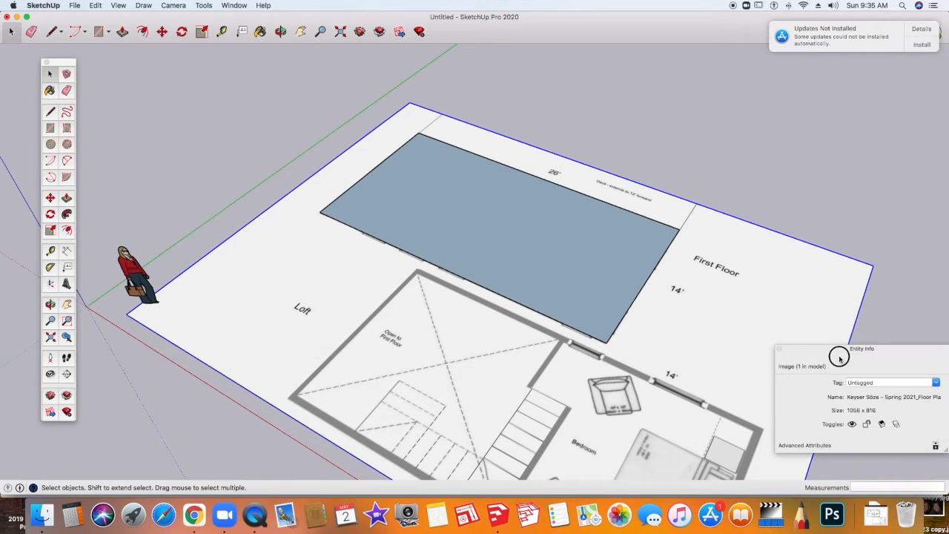
pyautogui.click(236, 5)
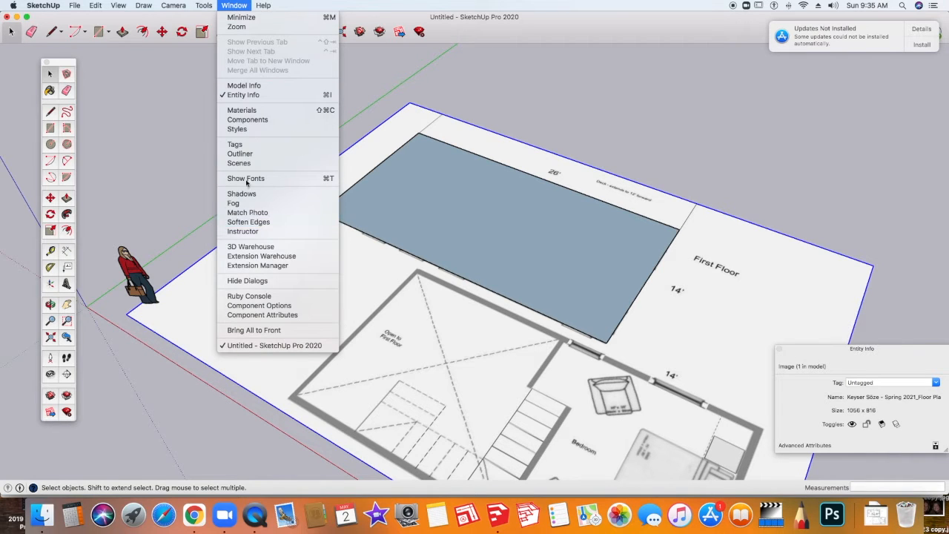
pyautogui.click(247, 145)
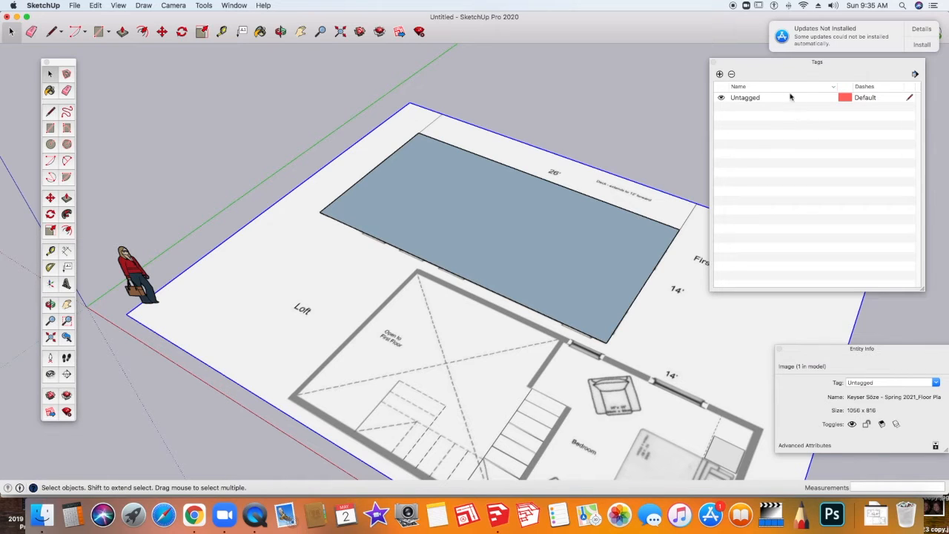
# Create three tags named Floor Plan, First Floor Volume and Second Floor Volume.
pyautogui.click(719, 75)
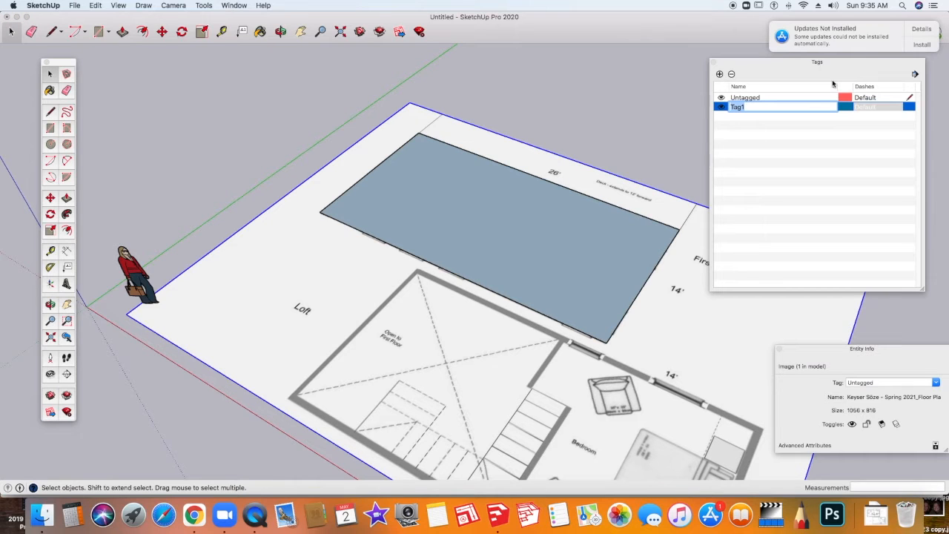
pyautogui.write('Floor Plan')
pyautogui.press('Return')
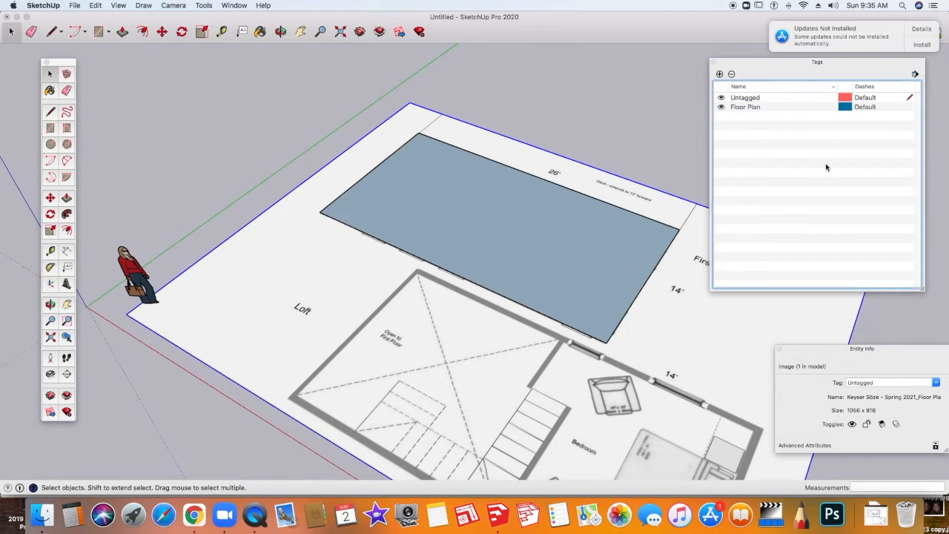
pyautogui.click(718, 75)
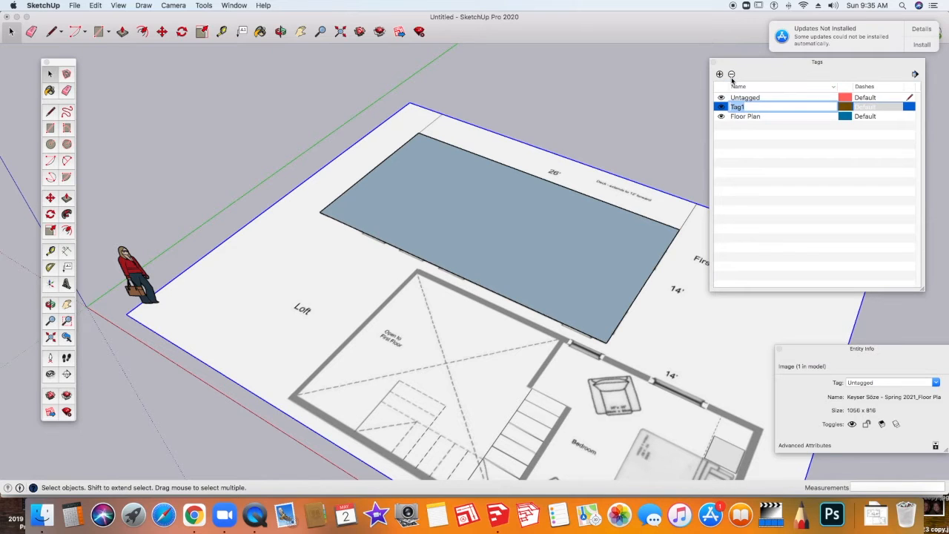
pyautogui.write('First Floor Volume')
pyautogui.click(779, 148)
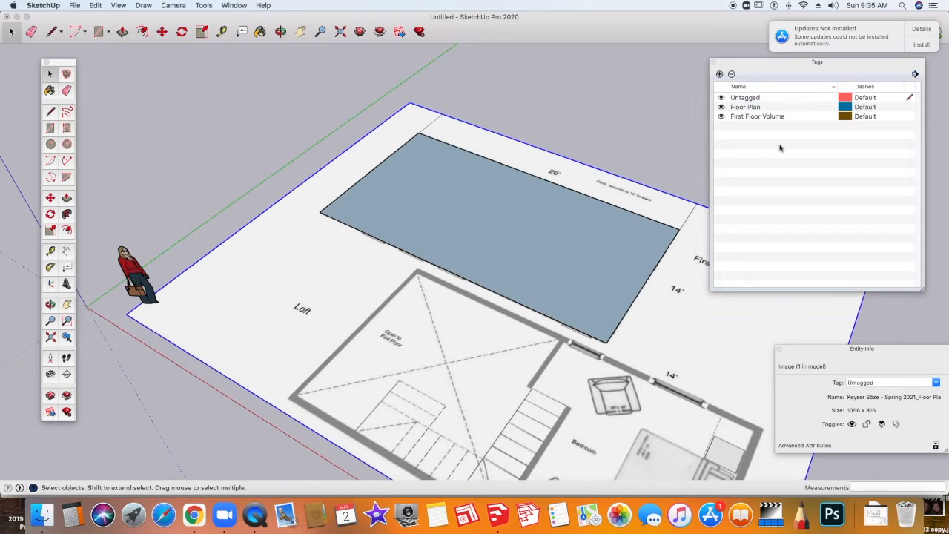
pyautogui.click(719, 74)
pyautogui.write('S')
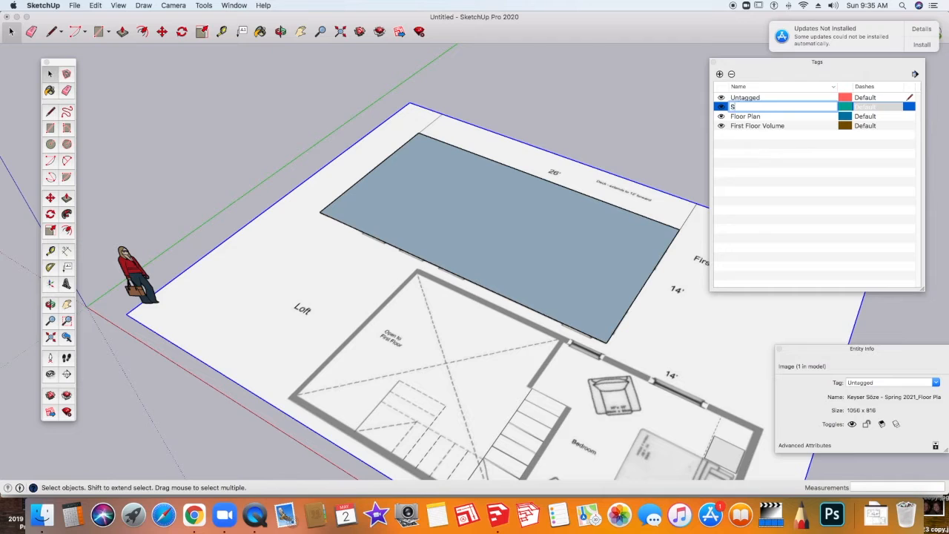
pyautogui.write('econd Floor Volume')
pyautogui.press('Return')
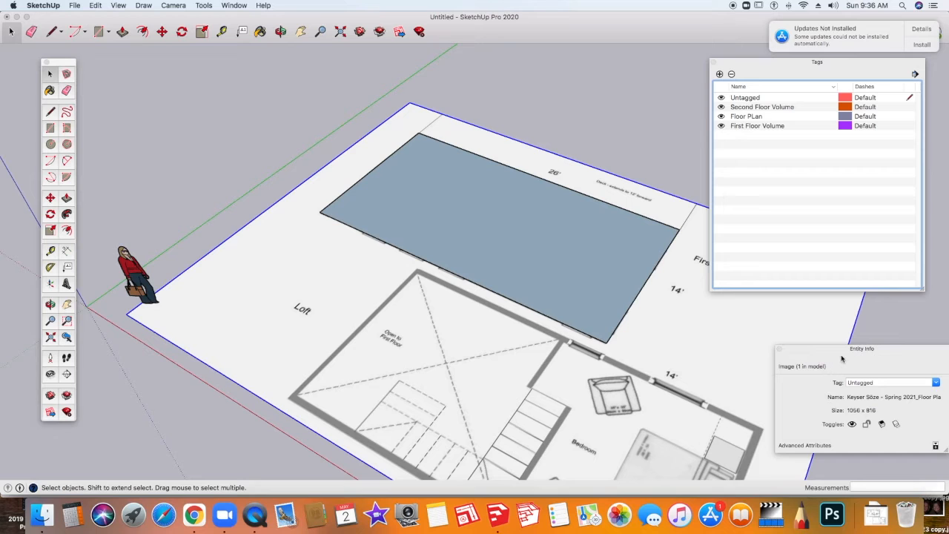
# Select the first-floor face with its edges and the scale figure in turn to compare their Entity Info.
pyautogui.click(625, 252)
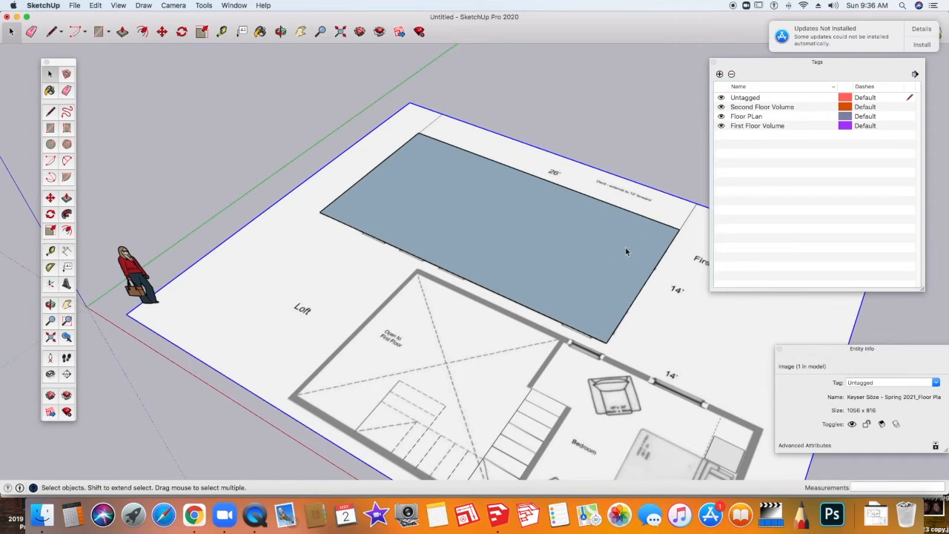
pyautogui.doubleClick(626, 252)
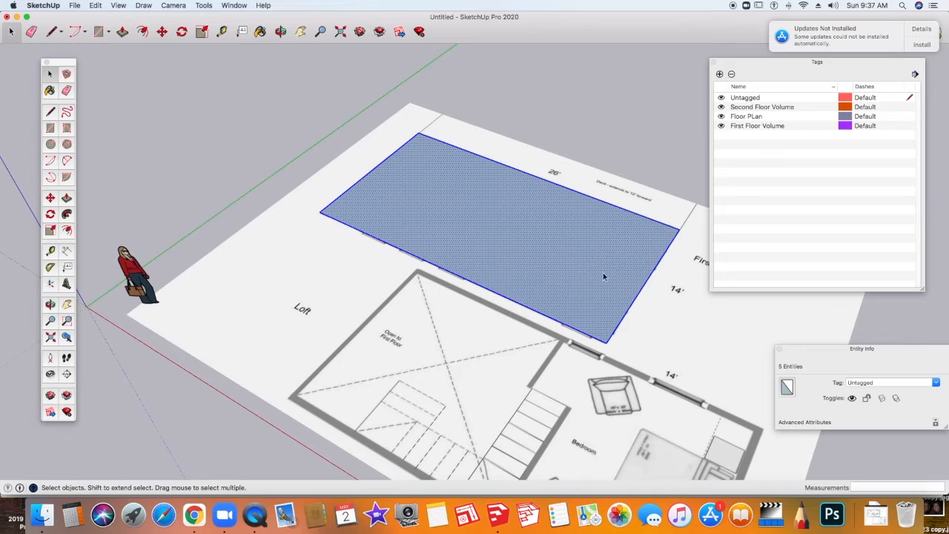
pyautogui.click(153, 288)
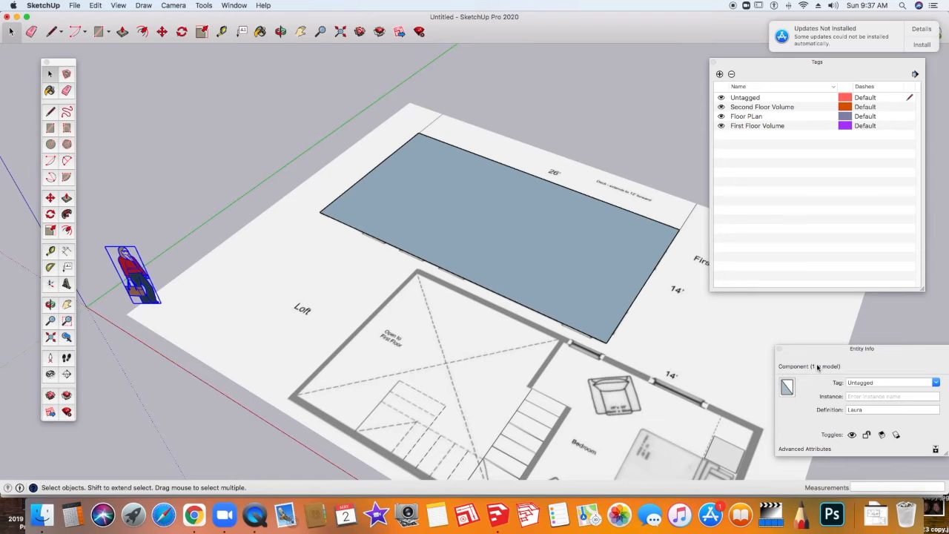
# Assign the floor plan tag to the imported floor plan image.
pyautogui.click(696, 352)
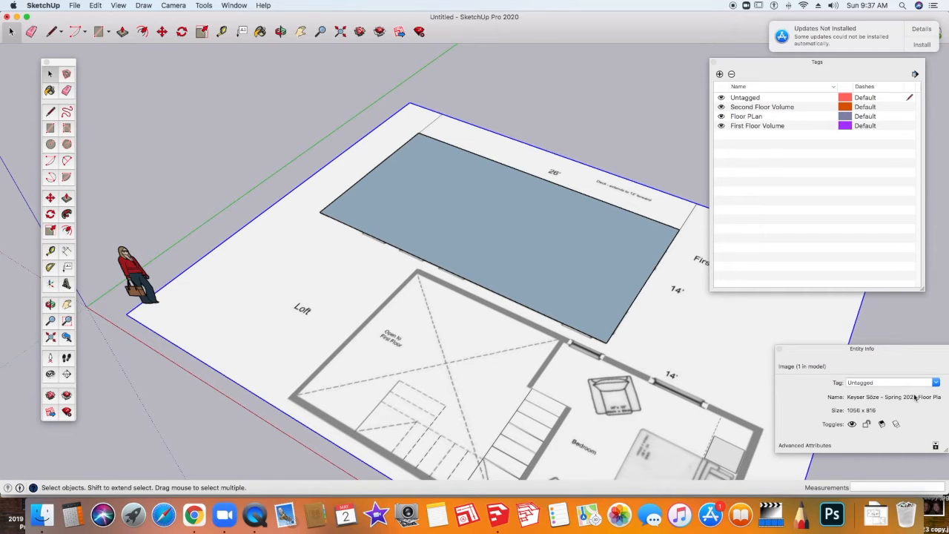
pyautogui.click(936, 382)
pyautogui.click(867, 412)
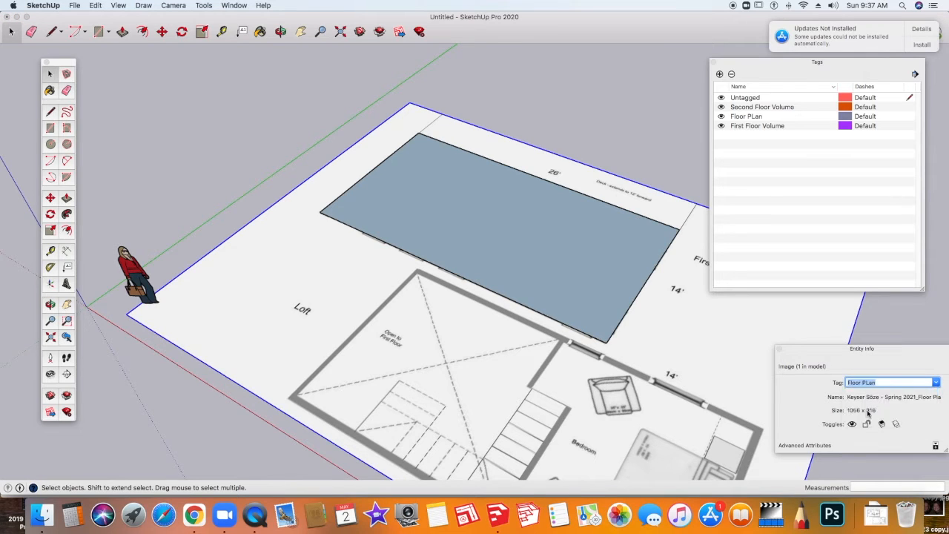
# Switch the floor plan tag's visibility off and on twice to check that it controls the plan image.
pyautogui.click(720, 116)
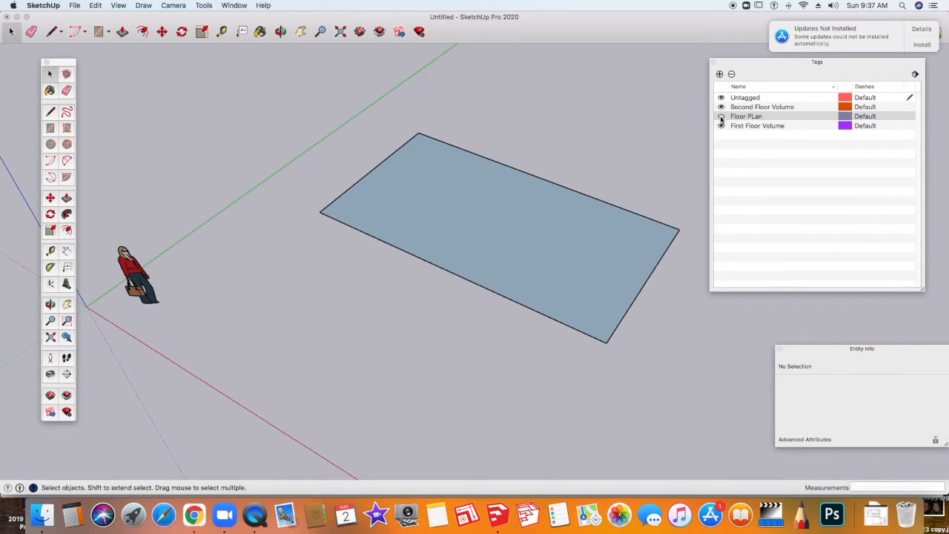
pyautogui.click(720, 116)
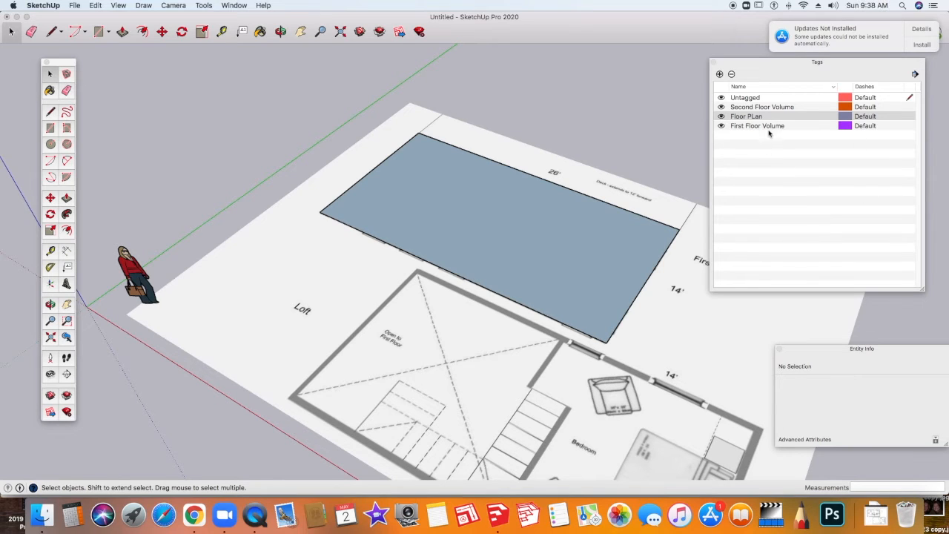
pyautogui.click(721, 116)
pyautogui.click(721, 116)
# Group the first-floor face with its edges and assign the group to the First Floor Volume tag.
pyautogui.moveTo(412, 320); pyautogui.dragTo(460, 322, button='middle')
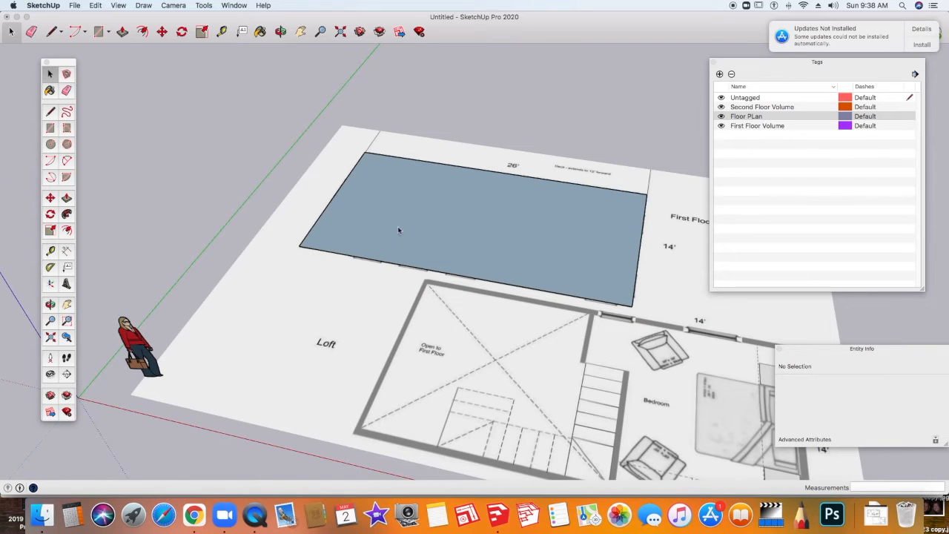
pyautogui.doubleClick(472, 227)
pyautogui.rightClick(580, 245)
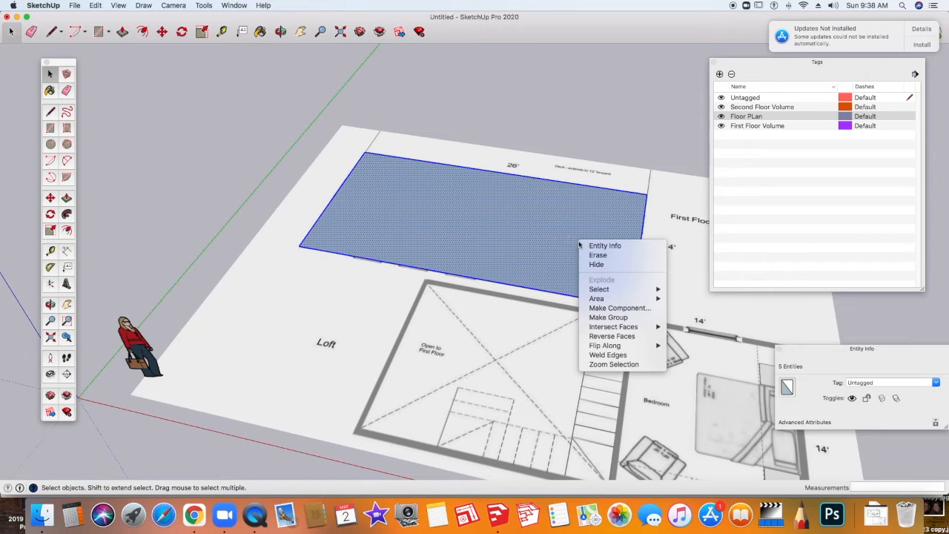
pyautogui.click(607, 317)
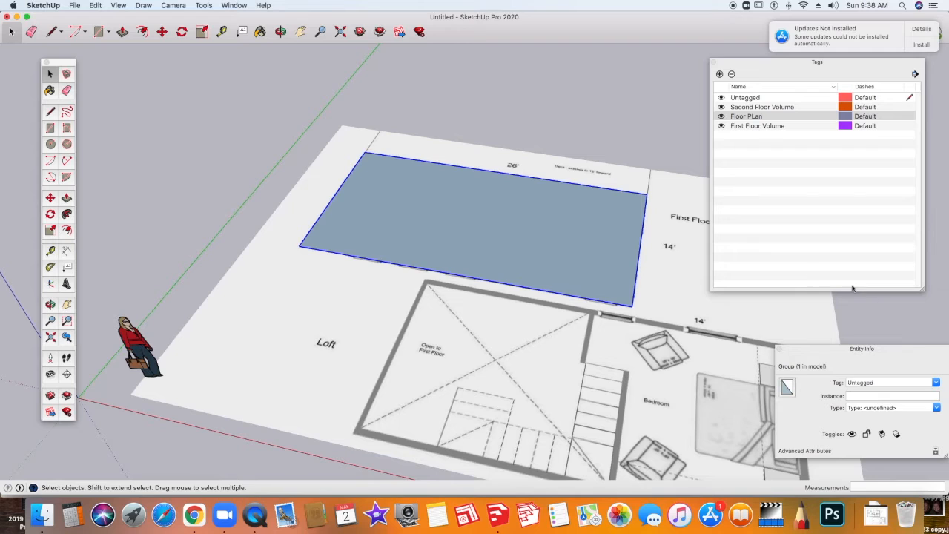
pyautogui.click(929, 379)
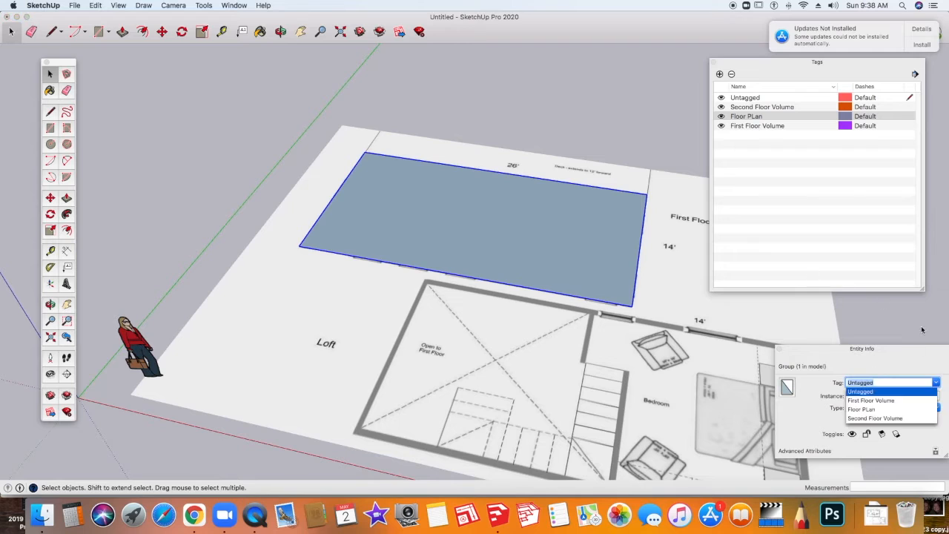
pyautogui.click(870, 400)
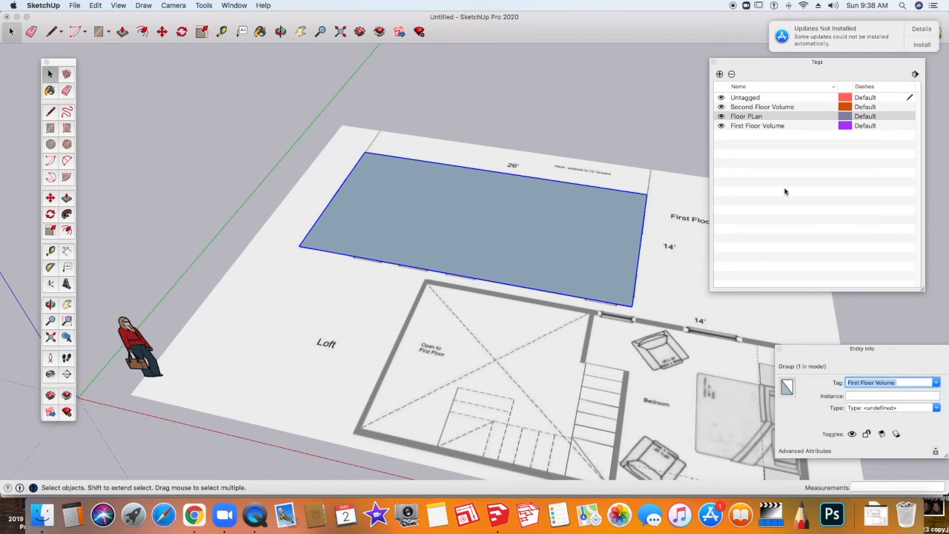
# Toggle the First Floor Volume tag's visibility off and on to check that it controls the new group.
pyautogui.click(721, 127)
pyautogui.click(721, 127)
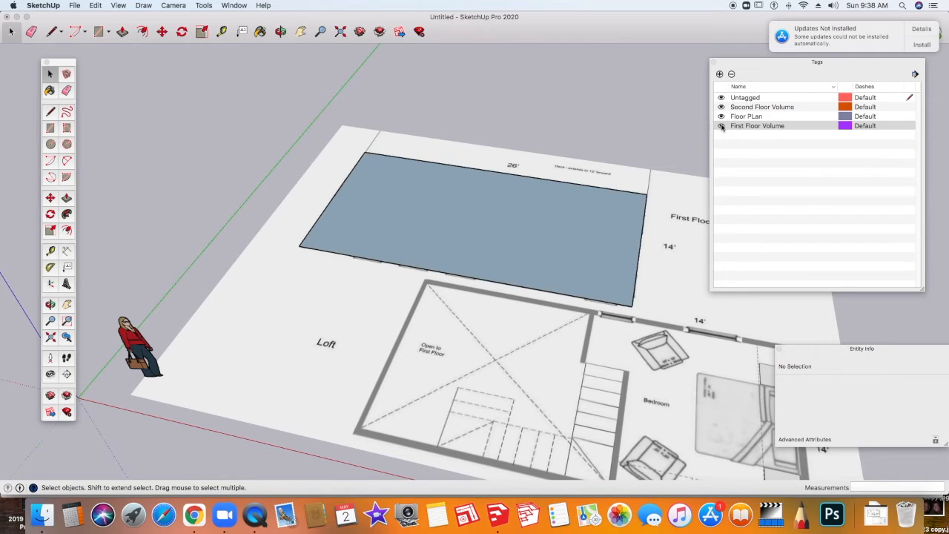
pyautogui.click(722, 127)
pyautogui.click(721, 127)
# Copy the first-floor group to the side of the floor plan and toggle the First Floor Volume tag to check both groups.
pyautogui.scroll(-2, 548, 222)
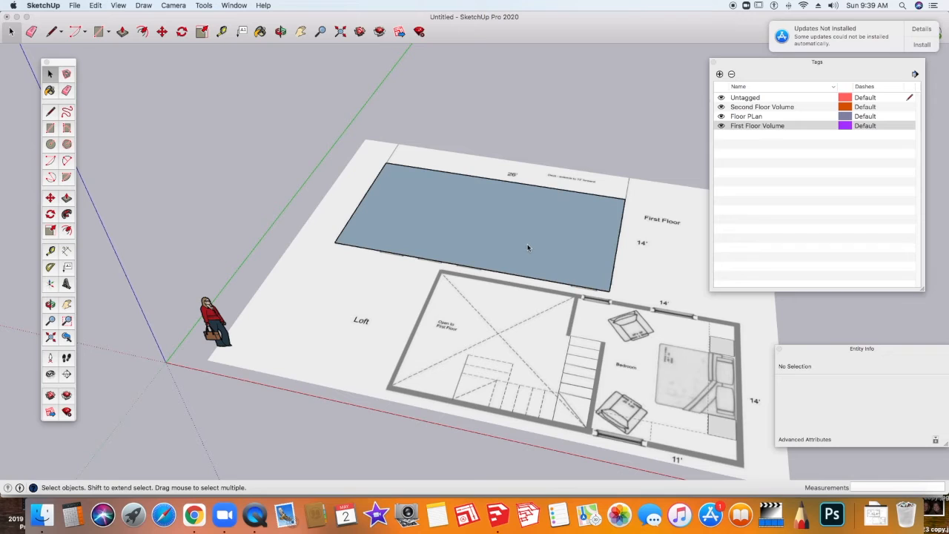
pyautogui.click(466, 225)
pyautogui.scroll(-3, 527, 260)
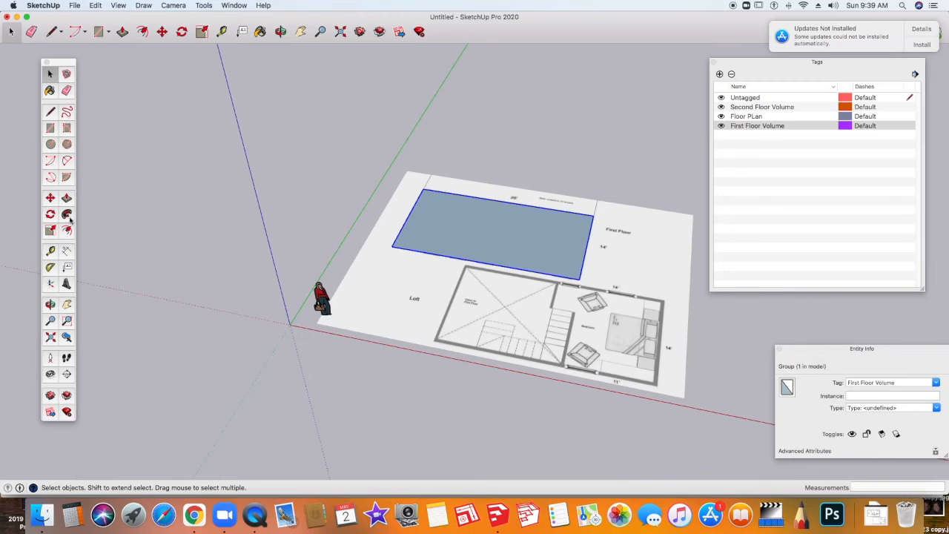
pyautogui.click(49, 198)
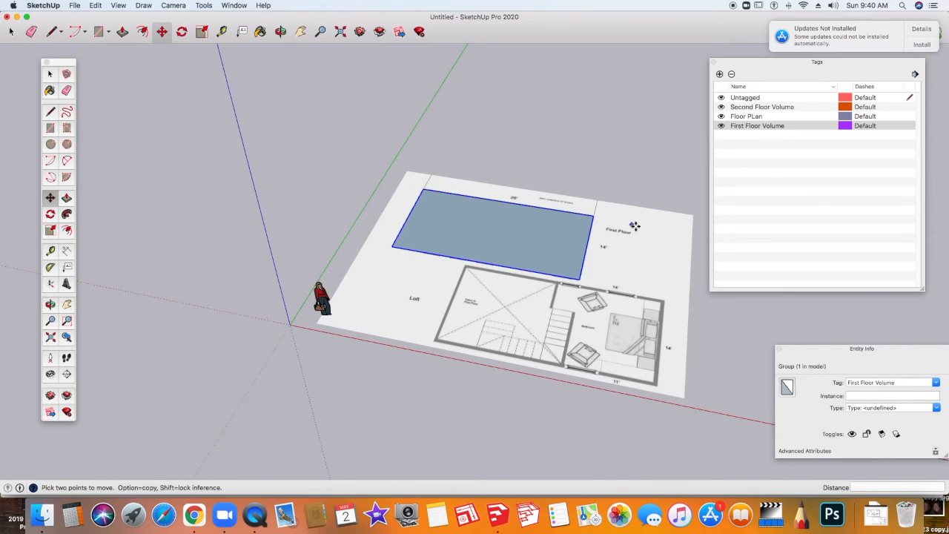
pyautogui.click(580, 279)
pyautogui.press('alt')
pyautogui.click(836, 322)
pyautogui.press('space')
pyautogui.click(721, 126)
pyautogui.click(721, 126)
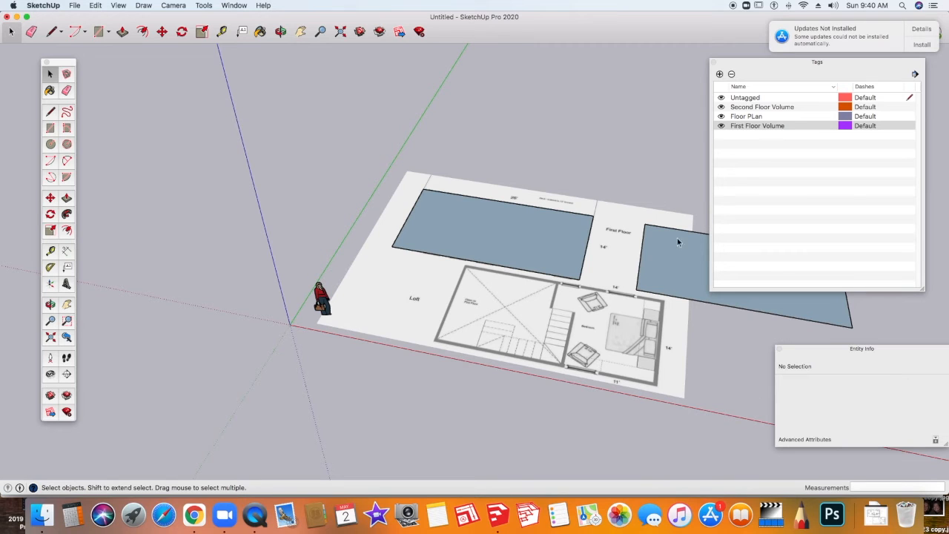
# Assign the copied group to the Second Floor Volume tag and toggle that tag's visibility to check it.
pyautogui.click(667, 257)
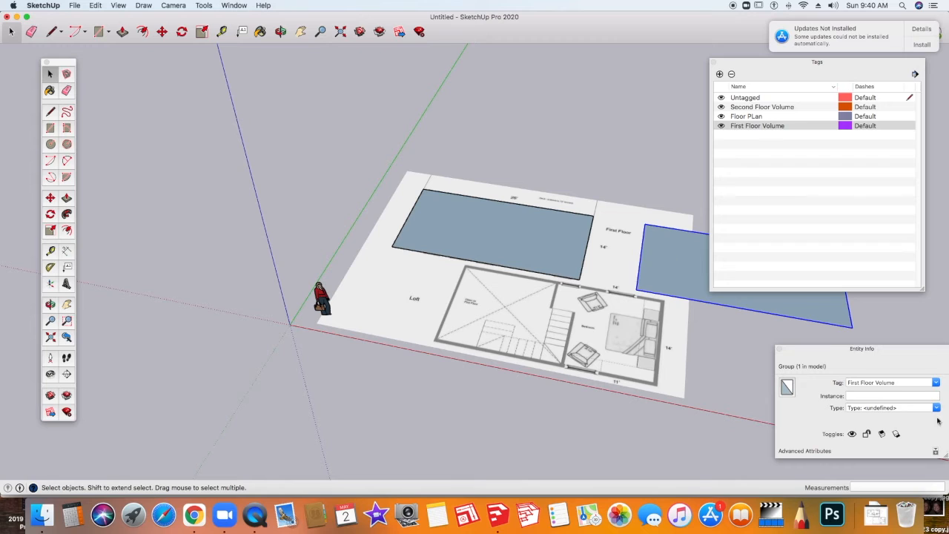
pyautogui.click(935, 383)
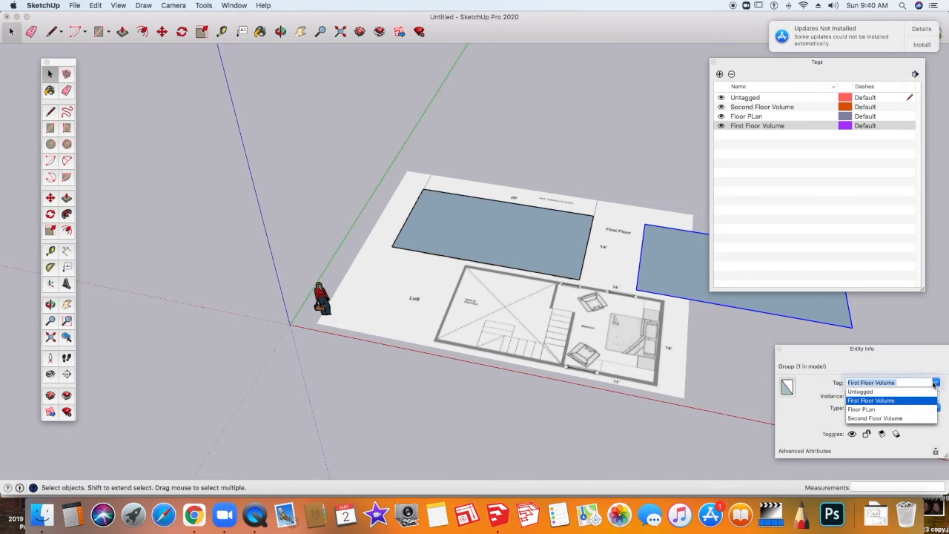
pyautogui.click(864, 420)
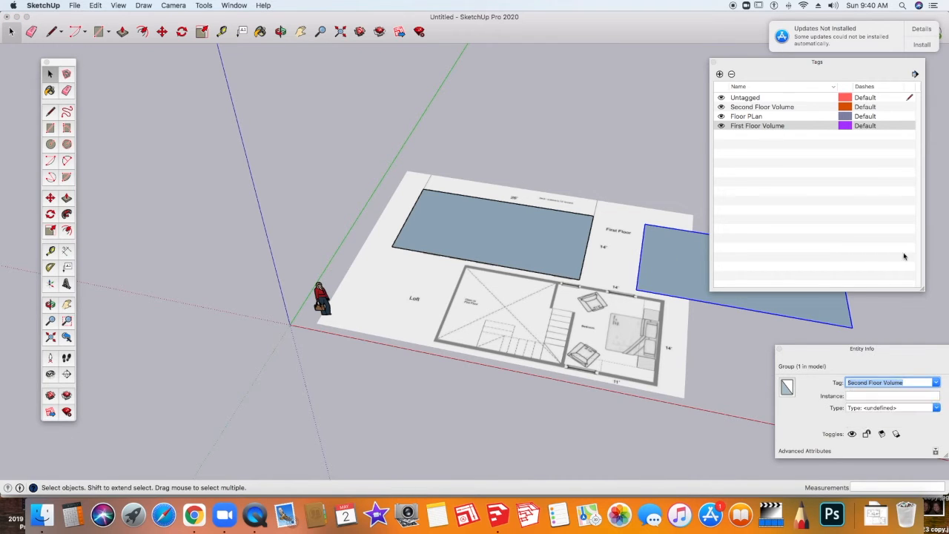
pyautogui.click(721, 106)
pyautogui.click(722, 106)
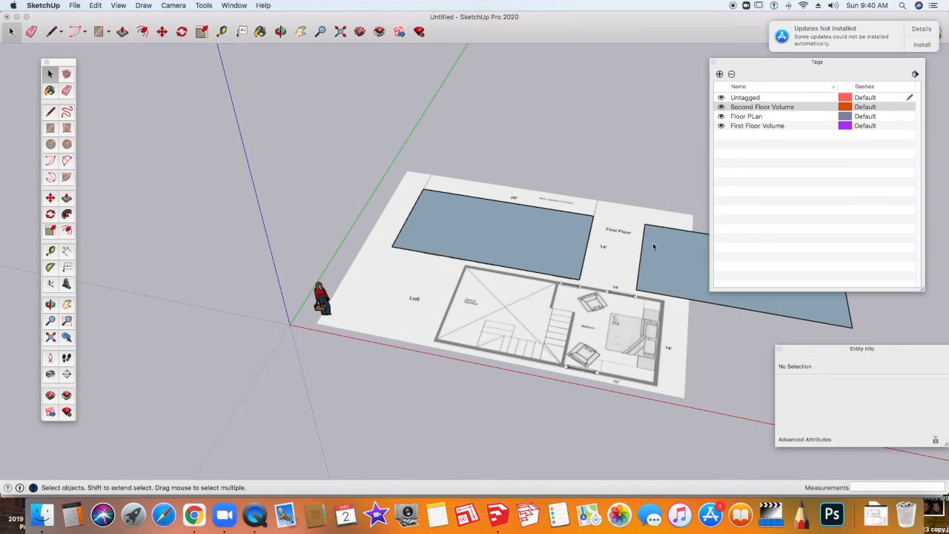
# Move the Second Floor Volume group onto the open ground in front of the floor plan image.
pyautogui.moveTo(568, 239); pyautogui.dragTo(339, 304, button='middle')
pyautogui.scroll(-3, 586, 332)
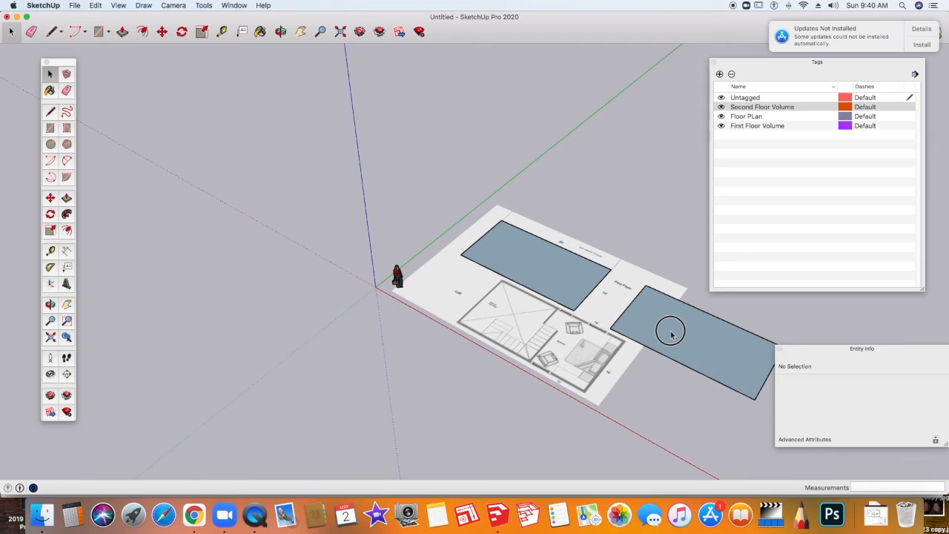
pyautogui.click(667, 332)
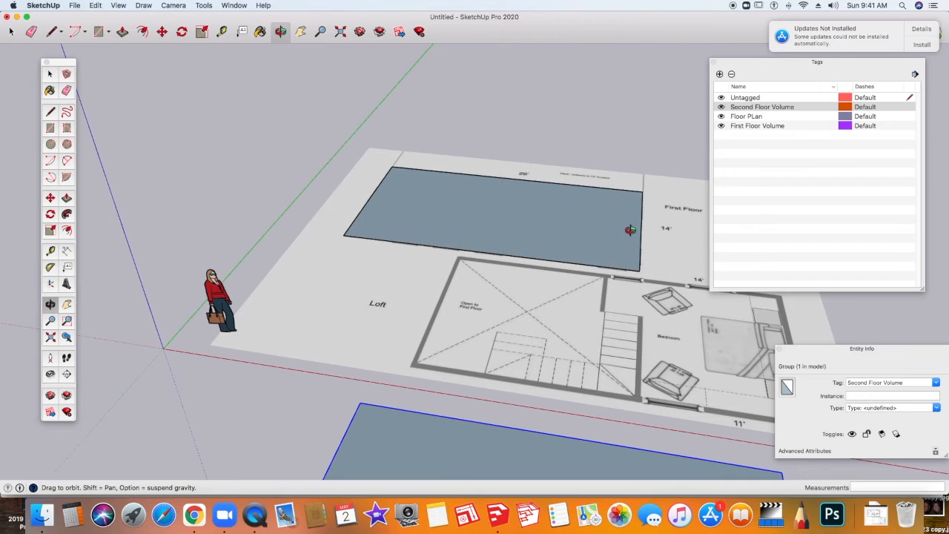
pyautogui.press('m')
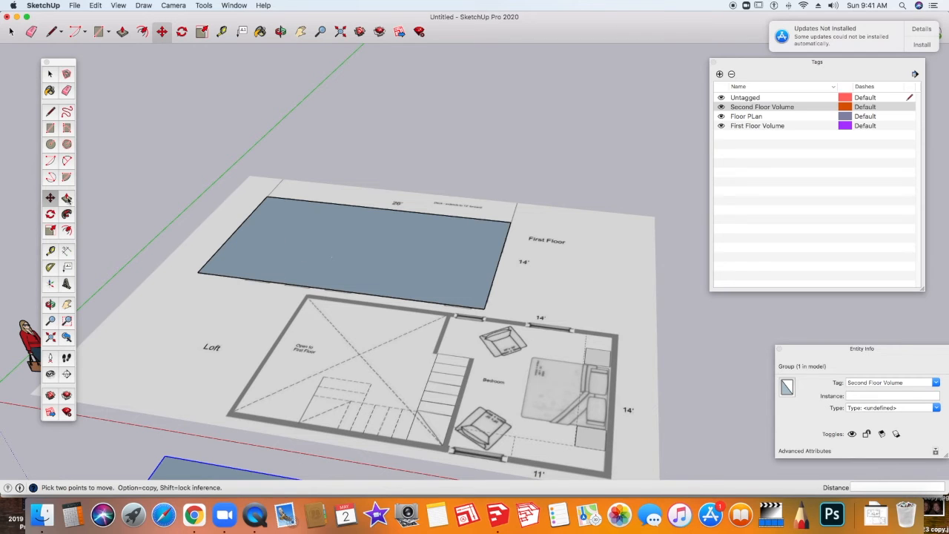
# Open the First Floor Volume group for editing and push/pull its face up 1'.
pyautogui.click(50, 73)
pyautogui.click(357, 255)
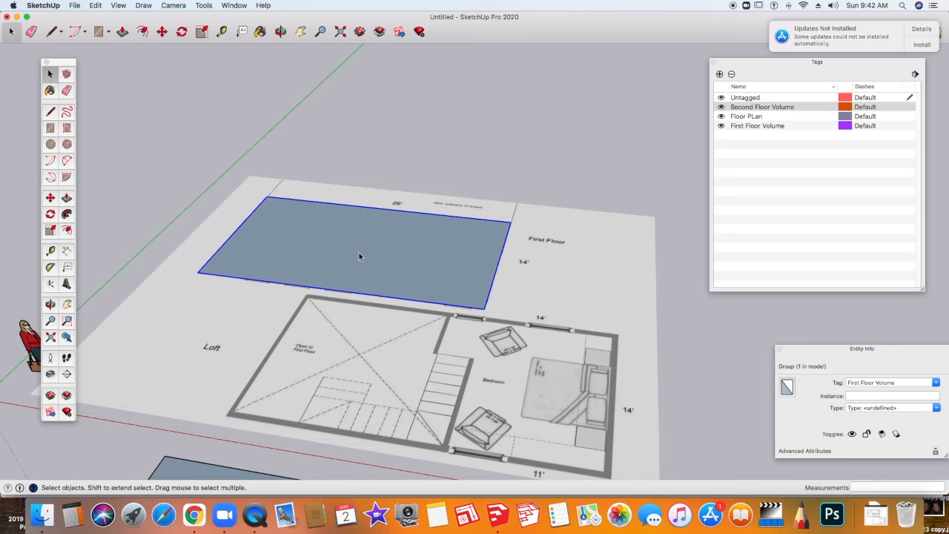
pyautogui.doubleClick(359, 256)
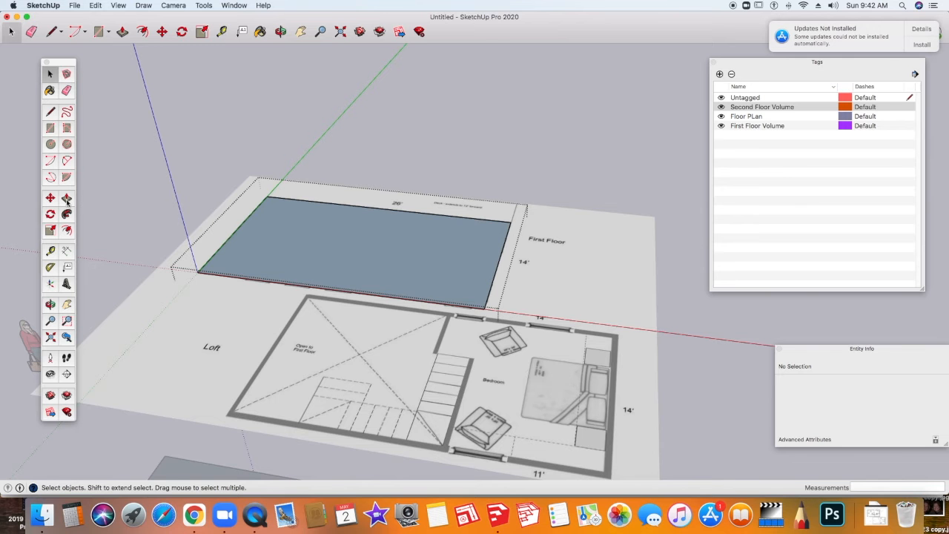
pyautogui.click(66, 197)
pyautogui.moveTo(335, 239); pyautogui.dragTo(337, 238)
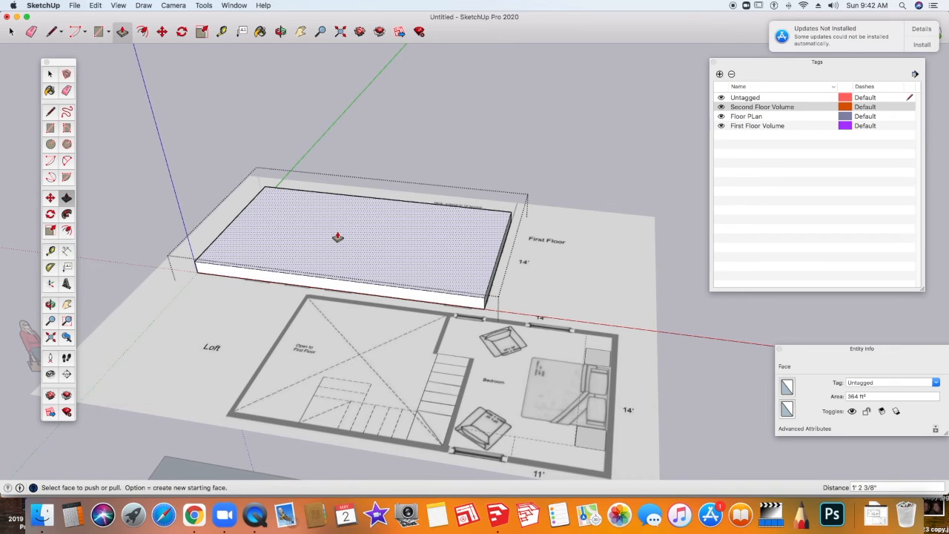
pyautogui.write("1'")
pyautogui.press('Return')
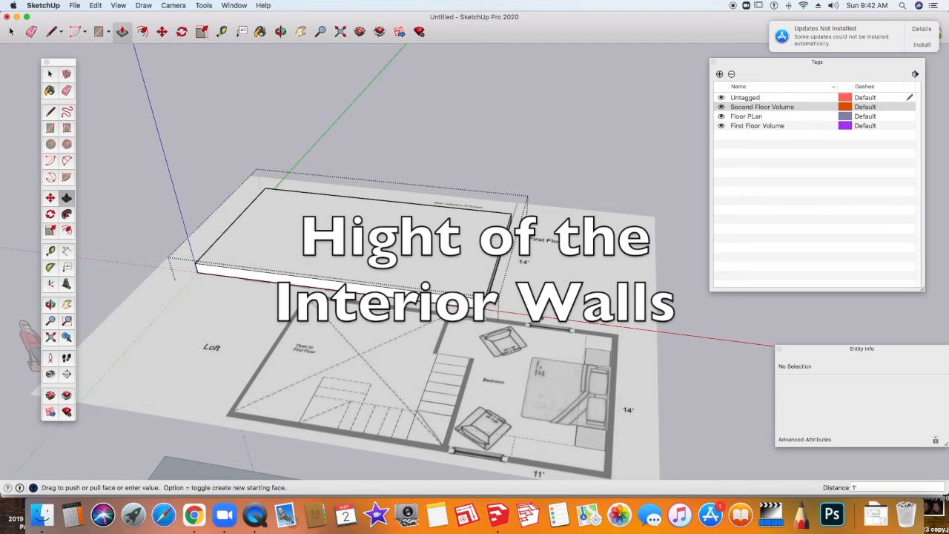
# Push/pull the top face of the first-floor slab up a further 8' for the interior wall height.
pyautogui.click(335, 250)
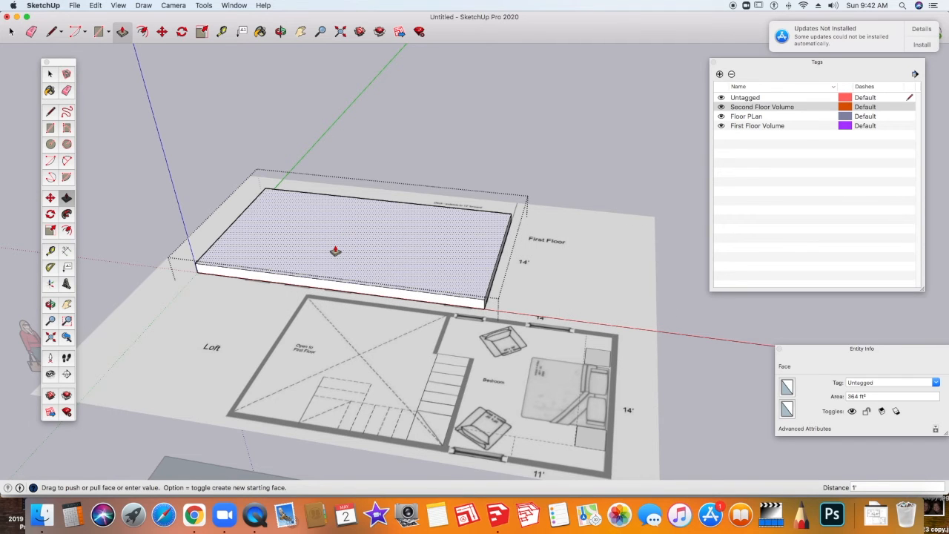
pyautogui.click(335, 251)
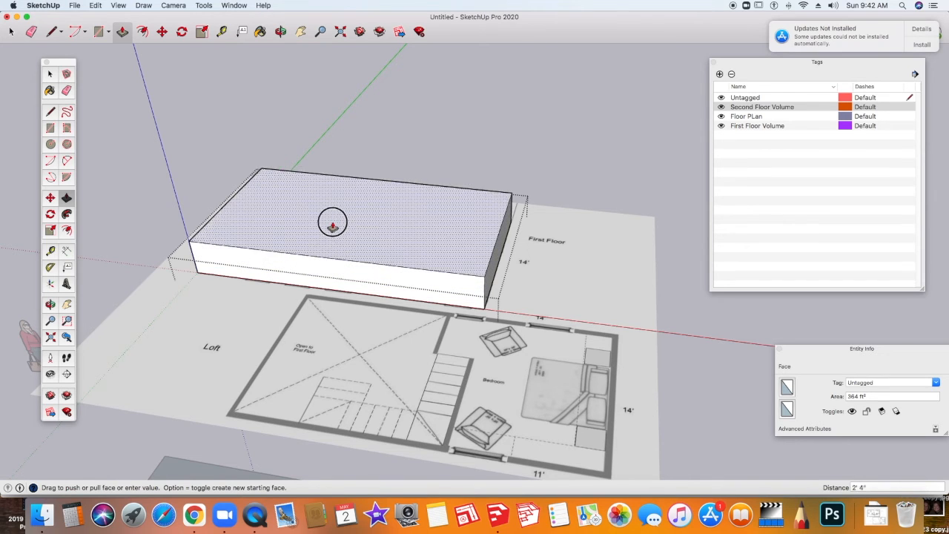
pyautogui.click(327, 168)
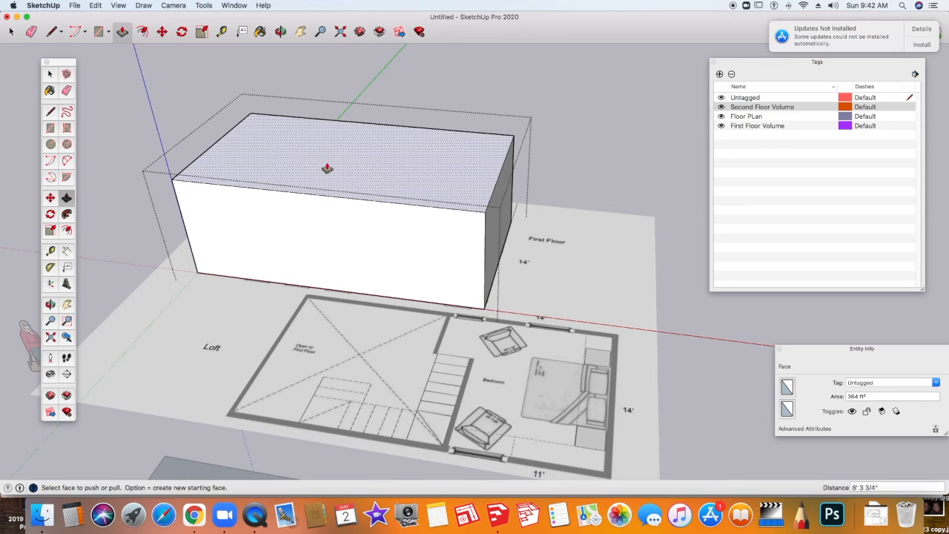
pyautogui.write("8'")
pyautogui.press('Return')
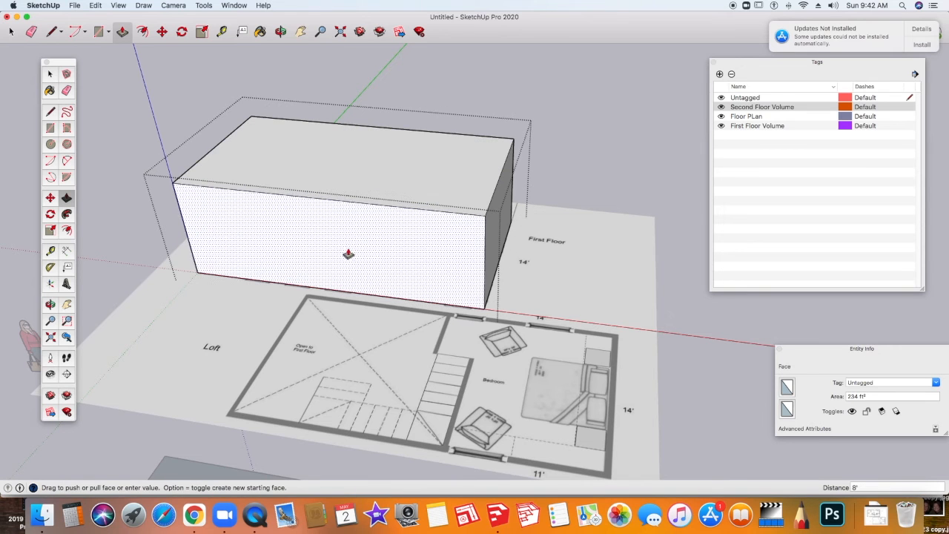
# Place a Tape Measure guide line on the first-floor volume's front face, parallel to and just above its bottom edge.
pyautogui.click(49, 73)
pyautogui.moveTo(137, 242); pyautogui.dragTo(264, 245, button='middle')
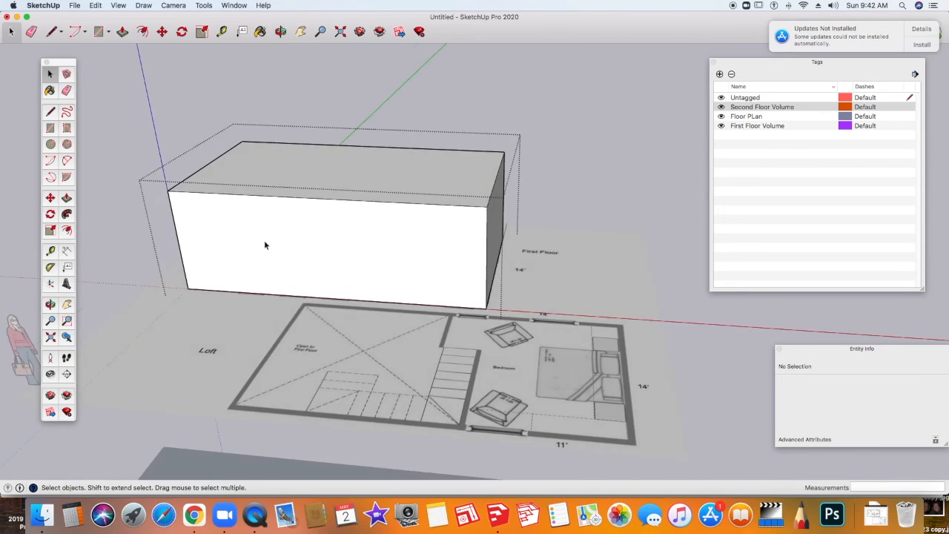
pyautogui.click(51, 253)
pyautogui.click(280, 293)
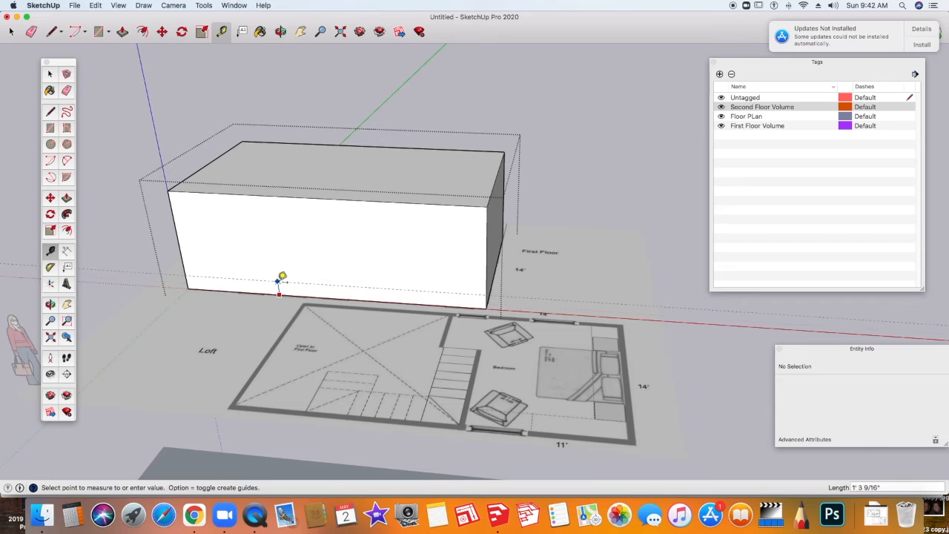
pyautogui.click(282, 269)
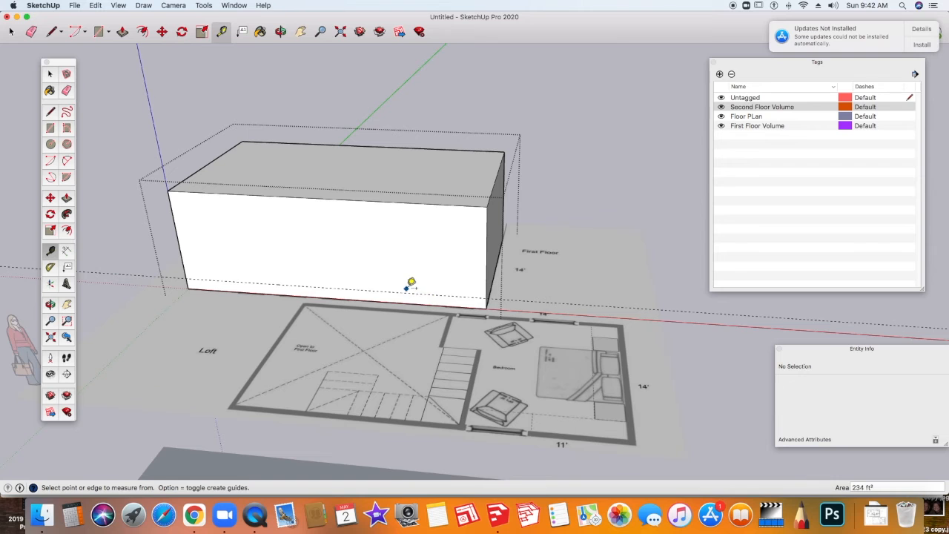
pyautogui.press('space')
# Open the Second Floor Volume group and push/pull its face up for the floor slab and walls, matching the first-floor volume's total height.
pyautogui.scroll(-5, 404, 419)
pyautogui.keyDown('shift'); pyautogui.moveTo(390, 445); pyautogui.dragTo(427, 421, button='middle'); pyautogui.keyUp('shift')
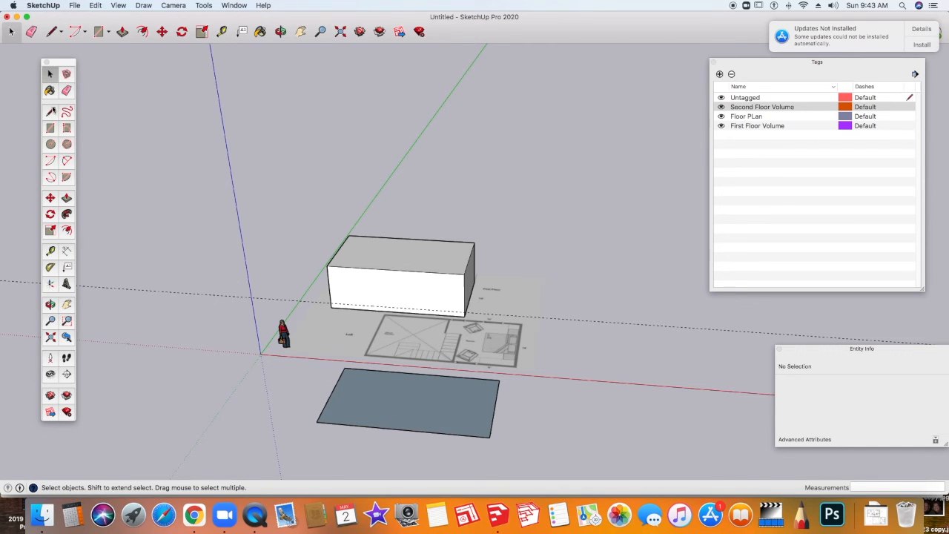
pyautogui.click(66, 197)
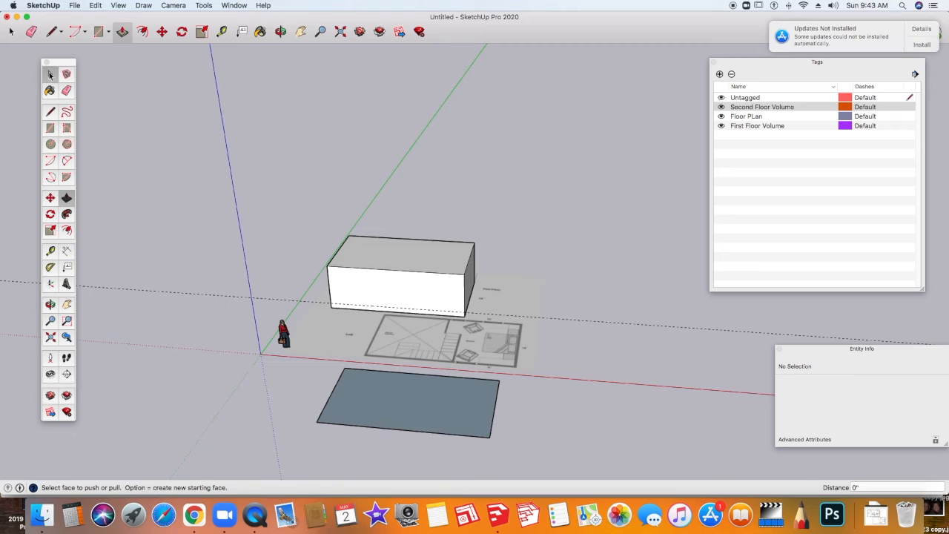
pyautogui.click(49, 74)
pyautogui.doubleClick(409, 402)
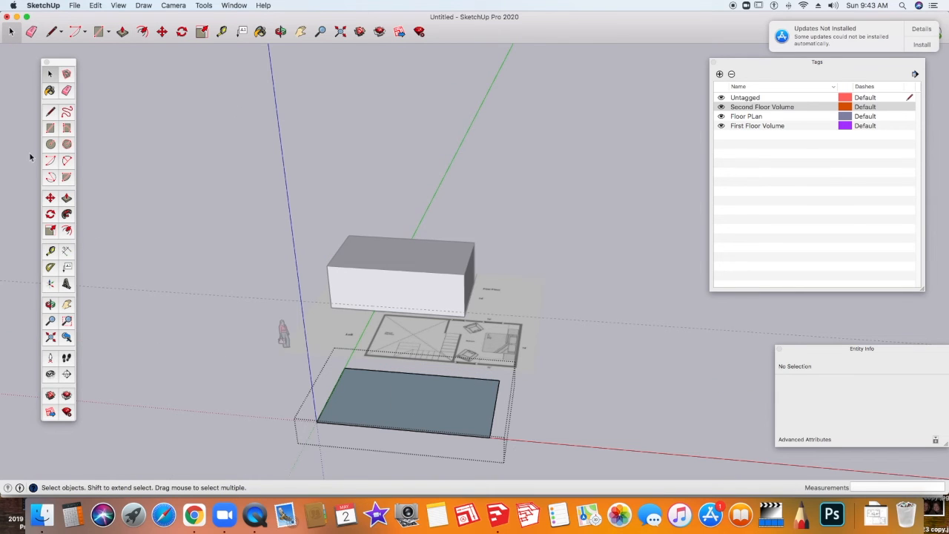
pyautogui.click(66, 198)
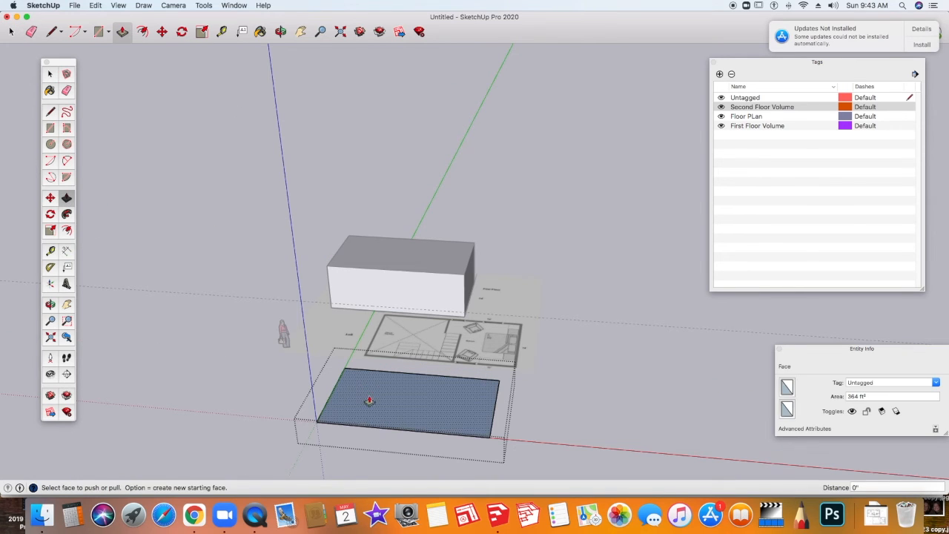
pyautogui.click(369, 401)
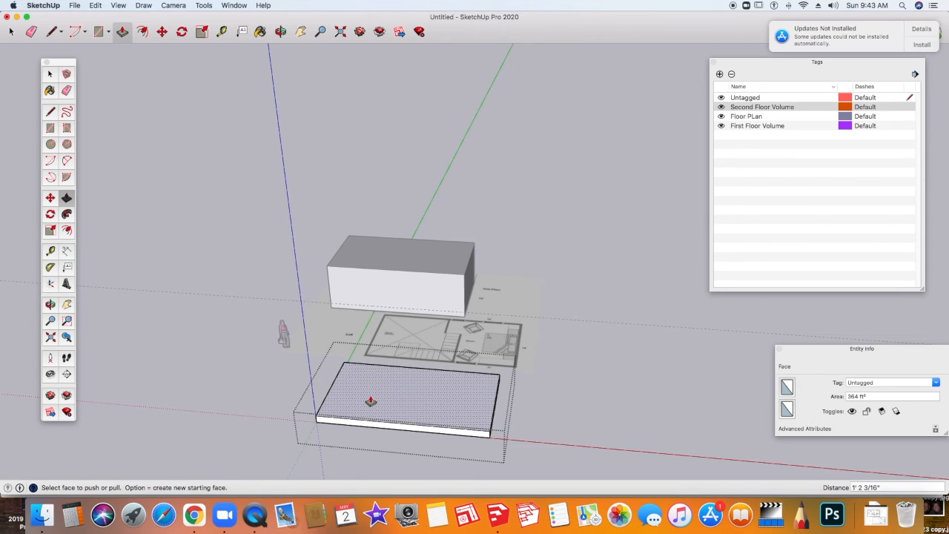
pyautogui.moveTo(389, 403); pyautogui.dragTo(389, 365)
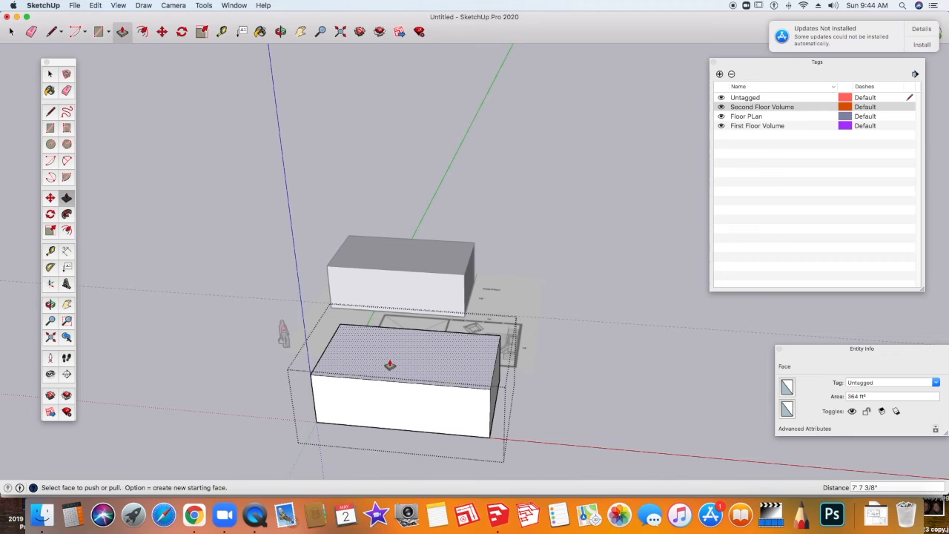
pyautogui.moveTo(389, 365); pyautogui.dragTo(326, 403, button='middle')
pyautogui.press('space')
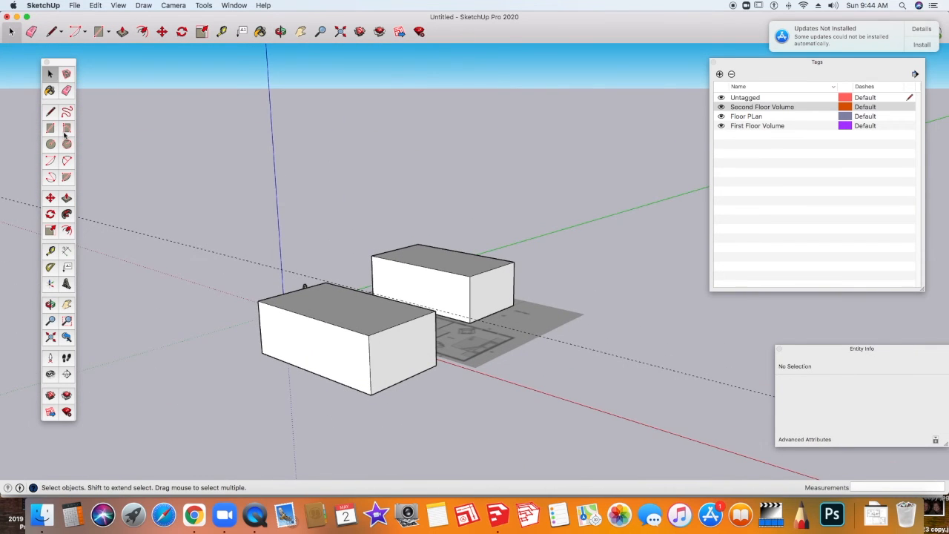
# Place a Tape Measure guide line on the second-floor volume's front face, parallel to and just above its bottom edge.
pyautogui.doubleClick(308, 301)
pyautogui.click(49, 250)
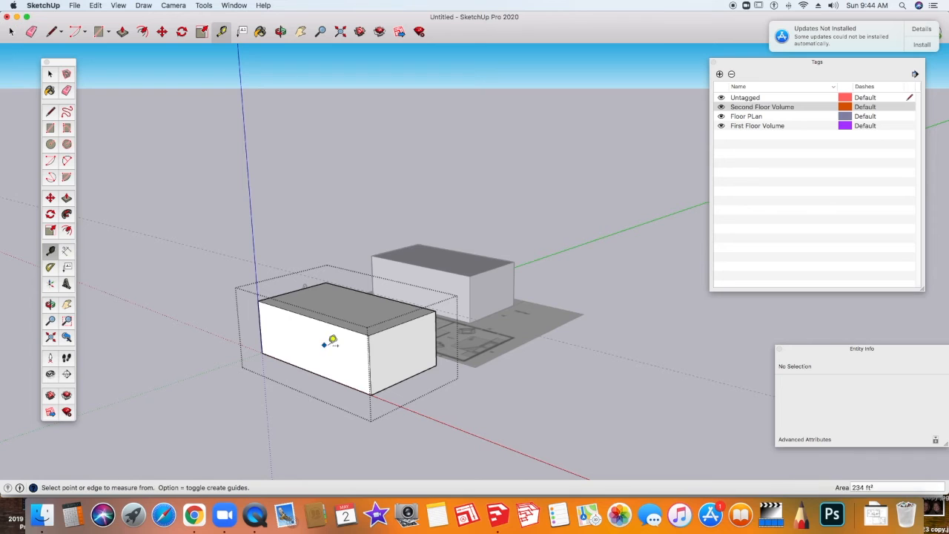
pyautogui.click(324, 375)
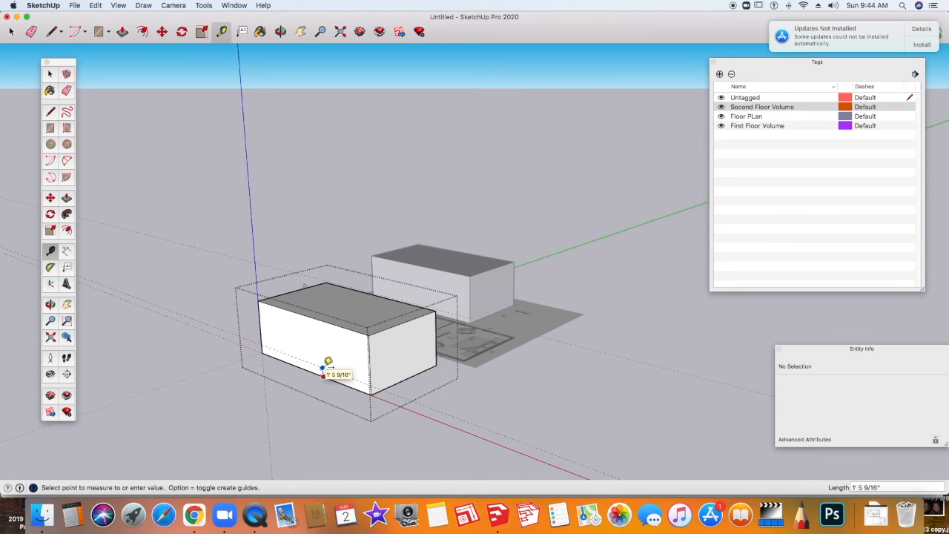
pyautogui.press('Escape')
pyautogui.press('b')
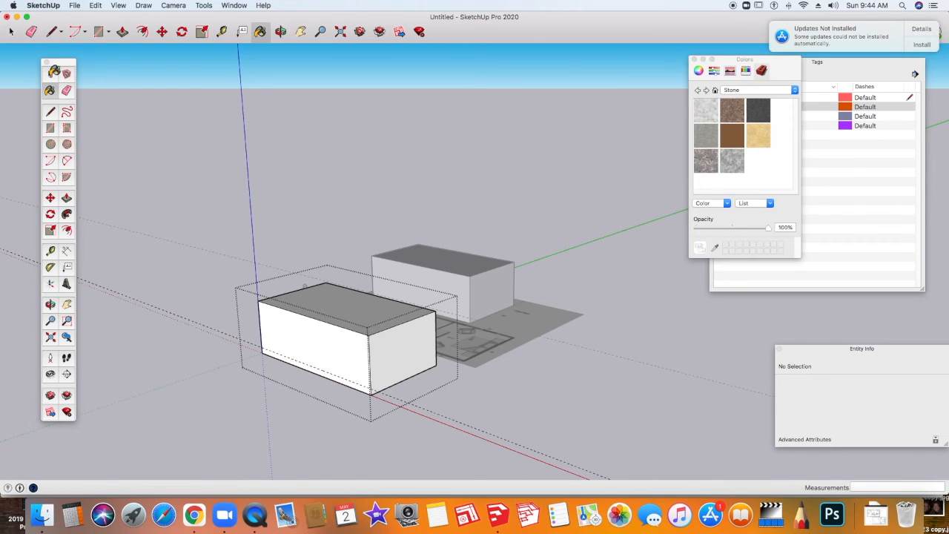
pyautogui.press('space')
pyautogui.click(50, 74)
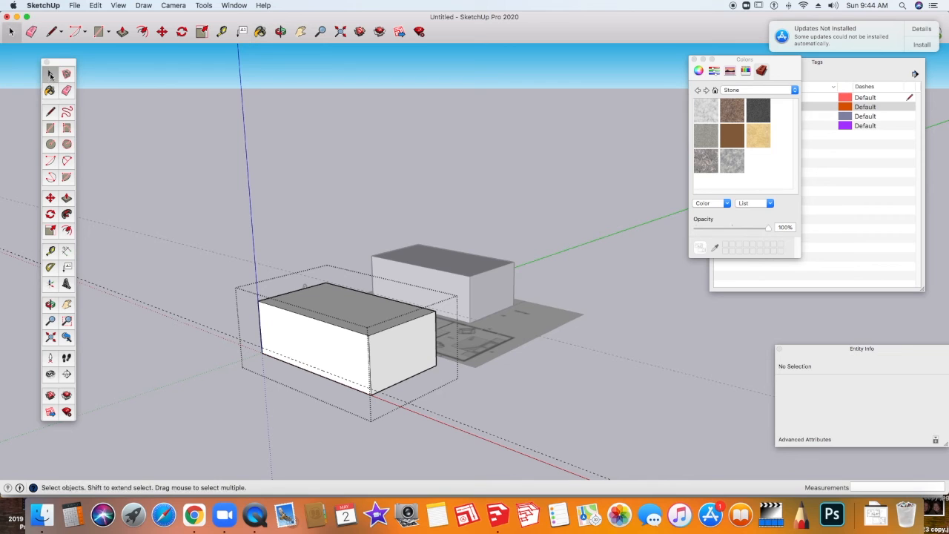
pyautogui.press('Escape')
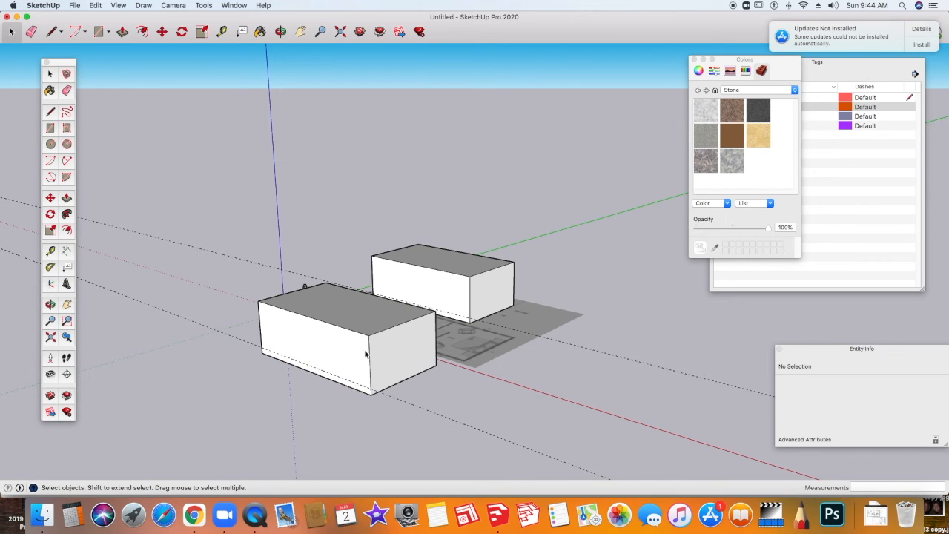
# Move the Second Floor Volume group by its bottom front corner onto the matching top corner of the first-floor volume.
pyautogui.click(320, 333)
pyautogui.click(50, 197)
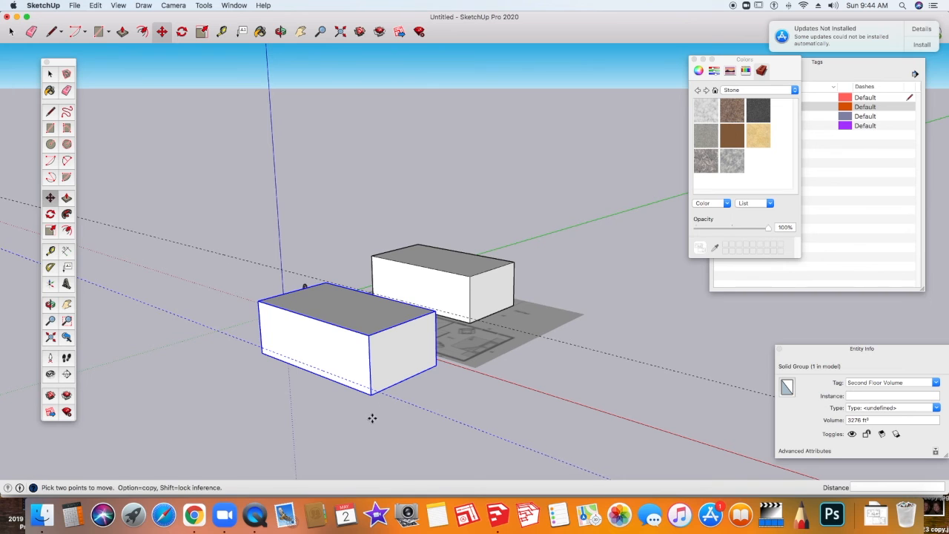
pyautogui.scroll(4, 374, 414)
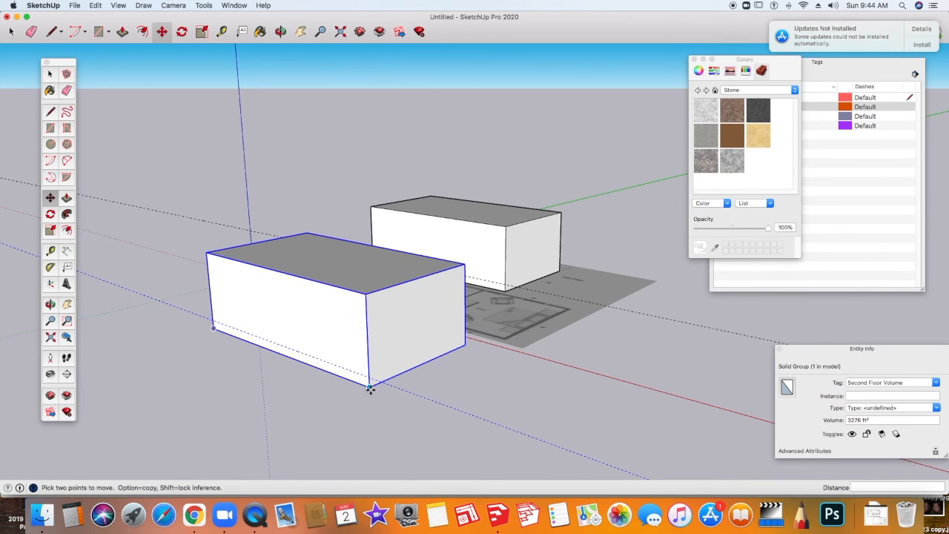
pyautogui.moveTo(370, 388); pyautogui.dragTo(503, 224)
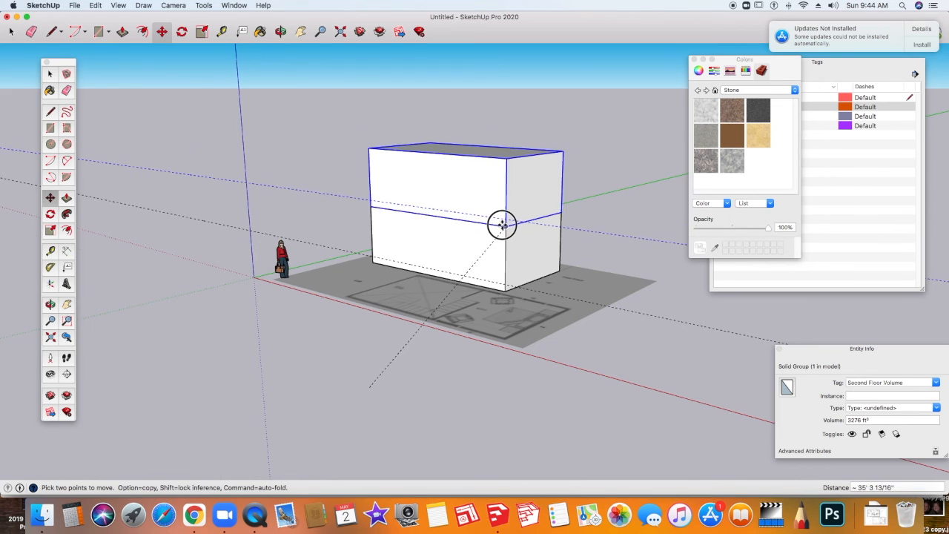
pyautogui.scroll(3, 502, 225)
pyautogui.click(506, 226)
# Open the Second Floor Volume group and place a guide line across its top face, 11' in from the right-hand short edge.
pyautogui.moveTo(236, 371); pyautogui.dragTo(545, 268, button='middle')
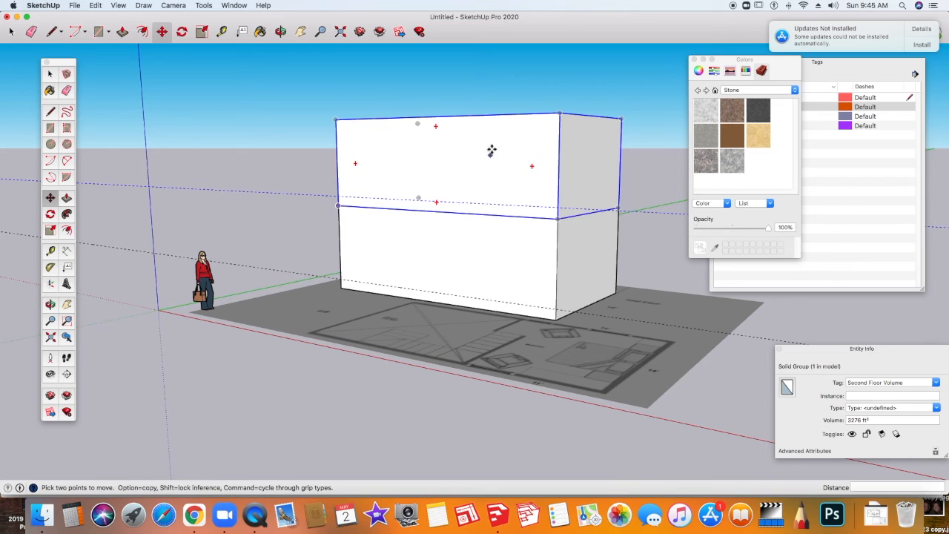
pyautogui.moveTo(395, 275); pyautogui.dragTo(247, 298, button='middle')
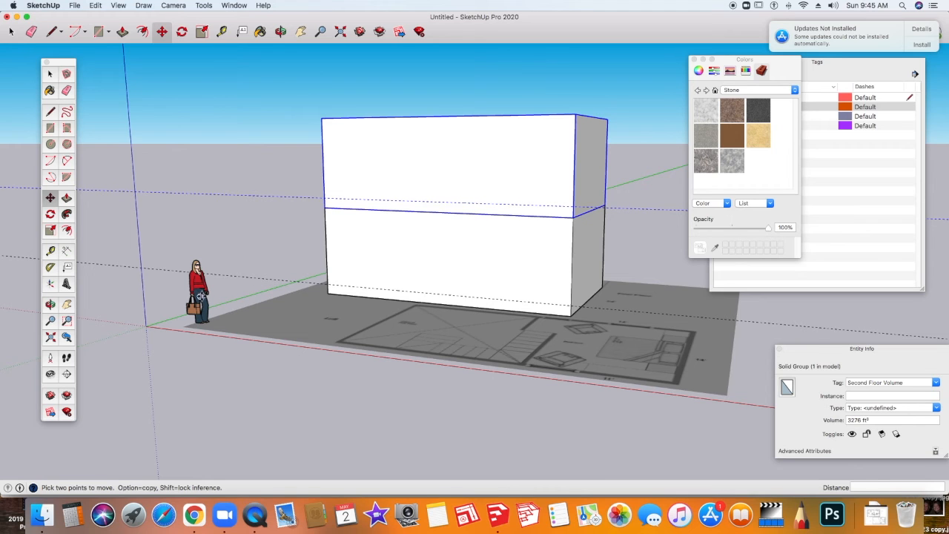
pyautogui.moveTo(386, 203); pyautogui.dragTo(561, 212, button='middle')
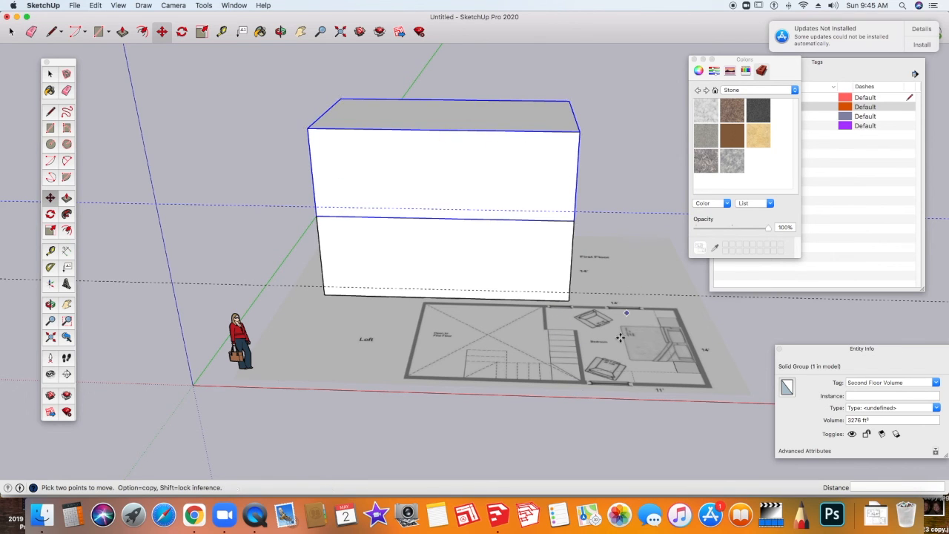
pyautogui.moveTo(502, 205); pyautogui.dragTo(446, 326, button='middle')
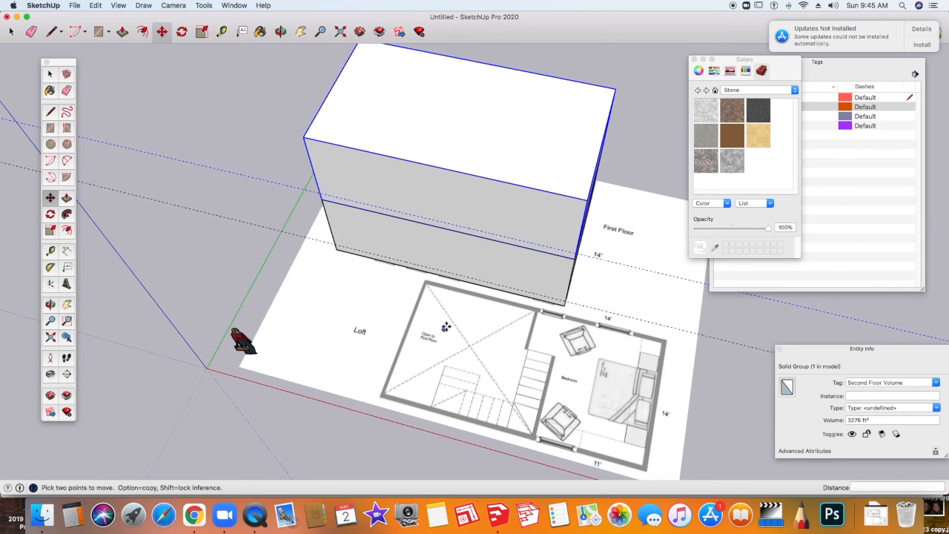
pyautogui.press('space')
pyautogui.doubleClick(565, 155)
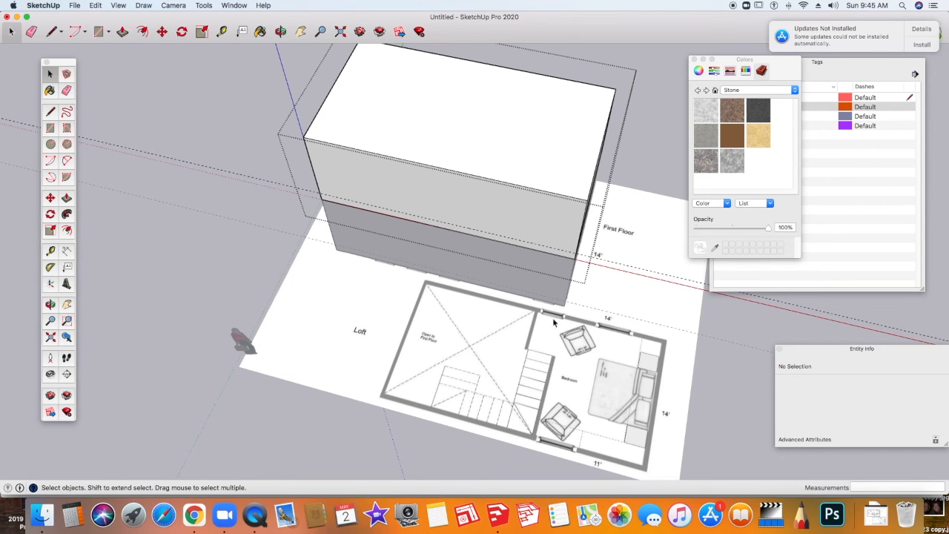
pyautogui.click(50, 111)
pyautogui.click(605, 137)
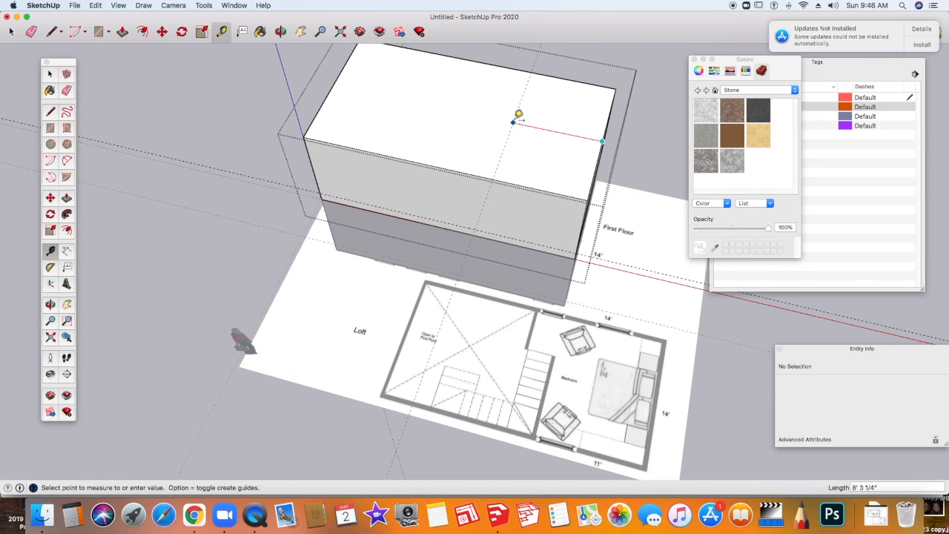
pyautogui.write('11')
pyautogui.press('Return')
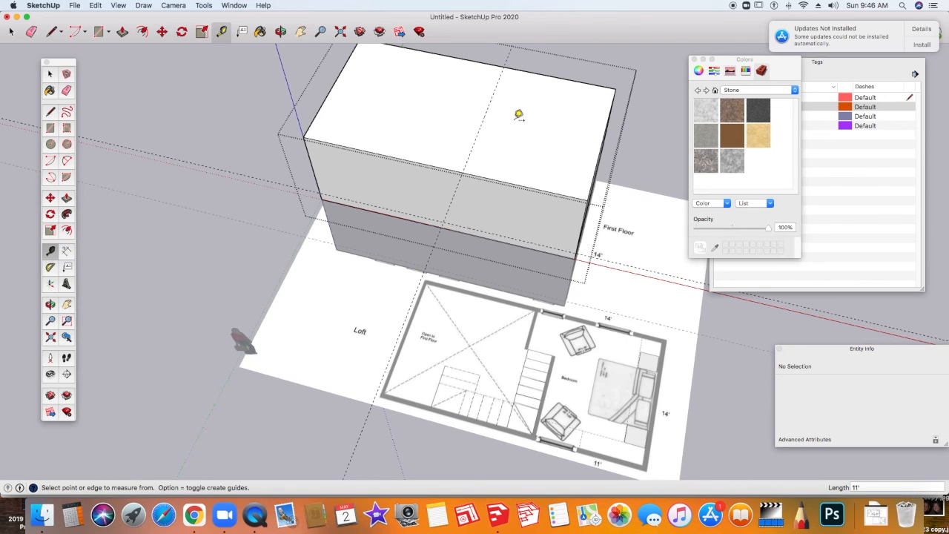
# Place a second parallel guide line across the top face, farther in from the same short edge, and close the group.
pyautogui.click(615, 108)
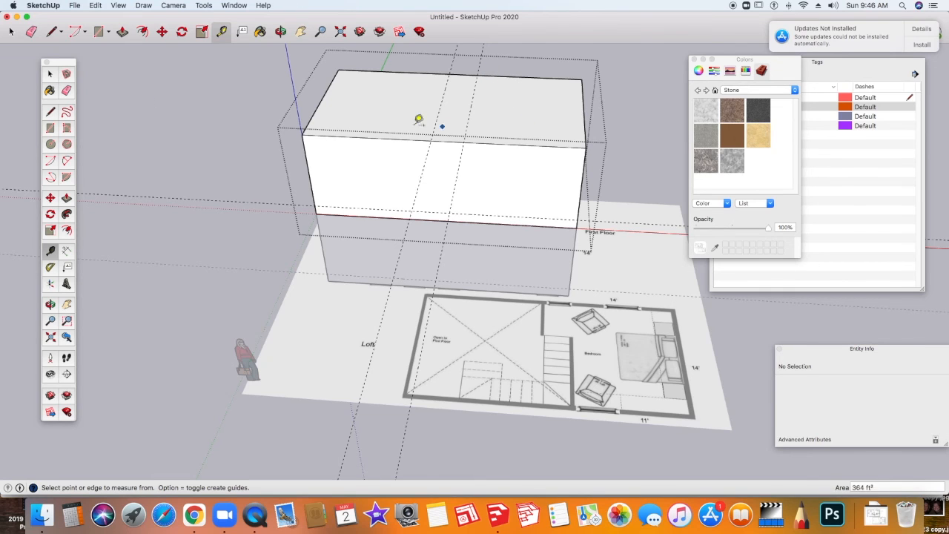
pyautogui.click(47, 75)
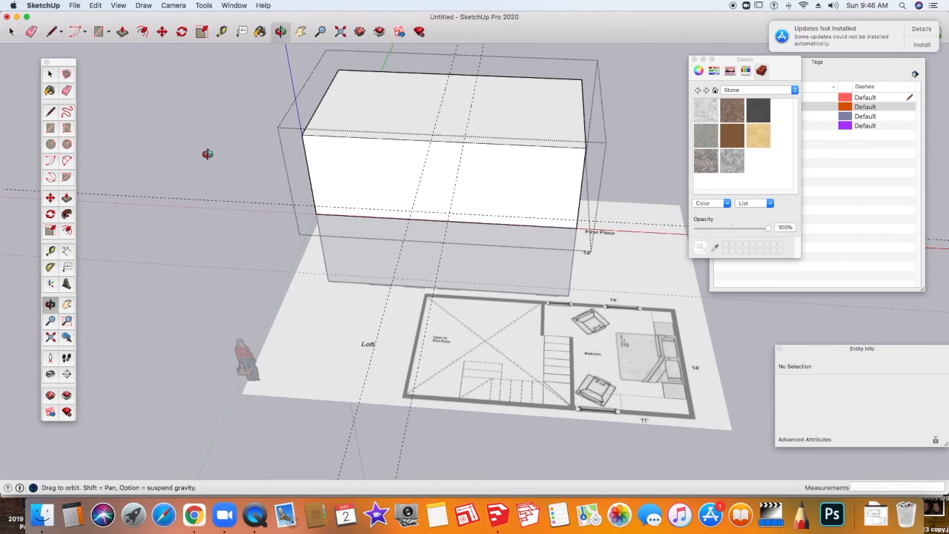
pyautogui.moveTo(224, 154); pyautogui.dragTo(127, 149, button='middle')
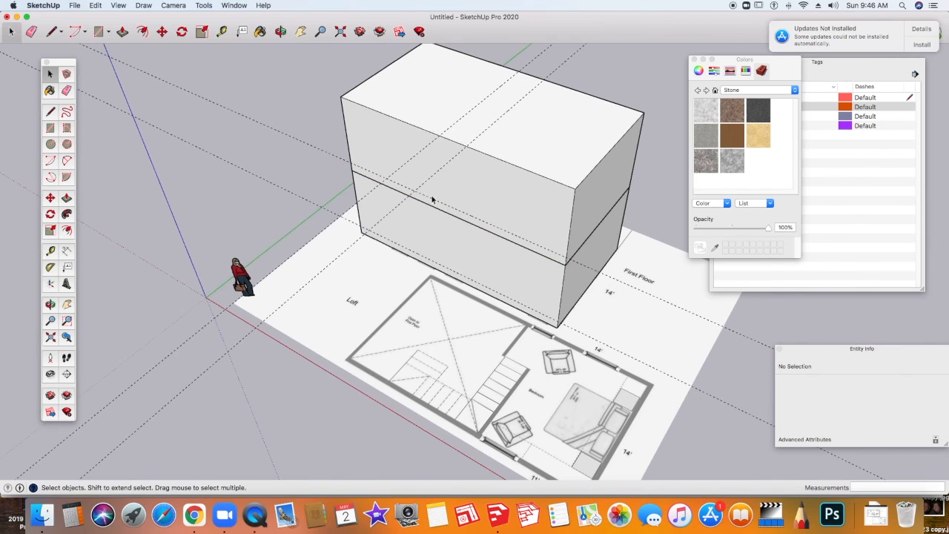
# Close the Colors window and check the Second Floor Volume, First Floor Volume and Floor PLan tags by hiding and reshowing each.
pyautogui.click(693, 59)
pyautogui.click(721, 108)
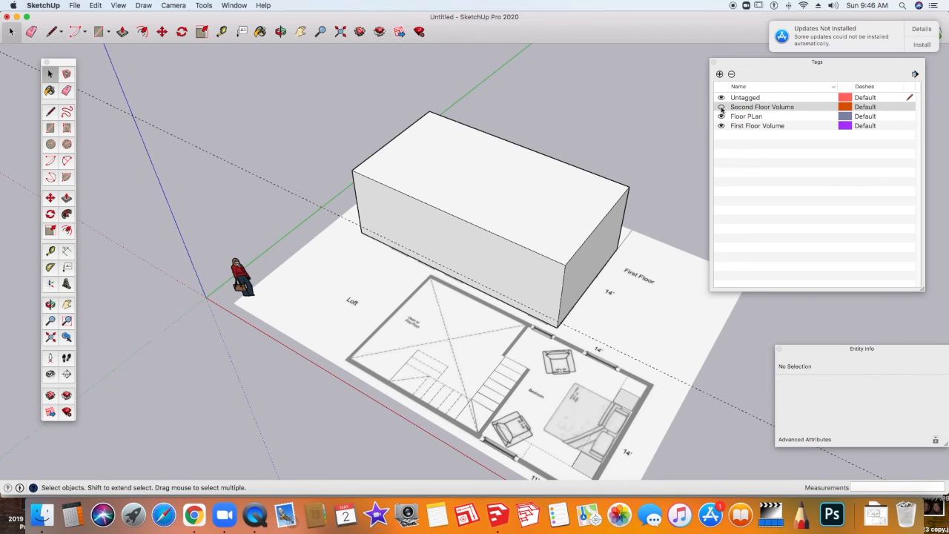
pyautogui.click(722, 107)
pyautogui.click(720, 126)
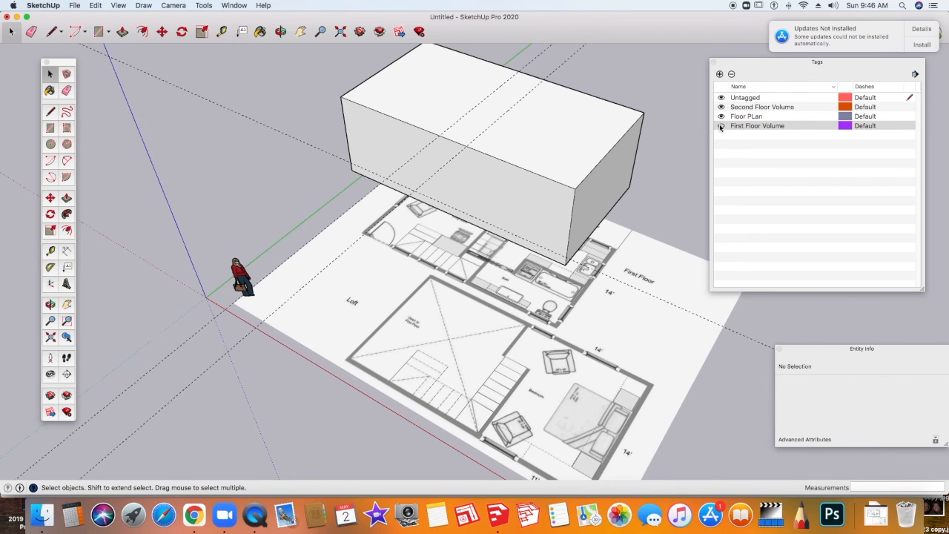
pyautogui.click(720, 126)
pyautogui.click(721, 117)
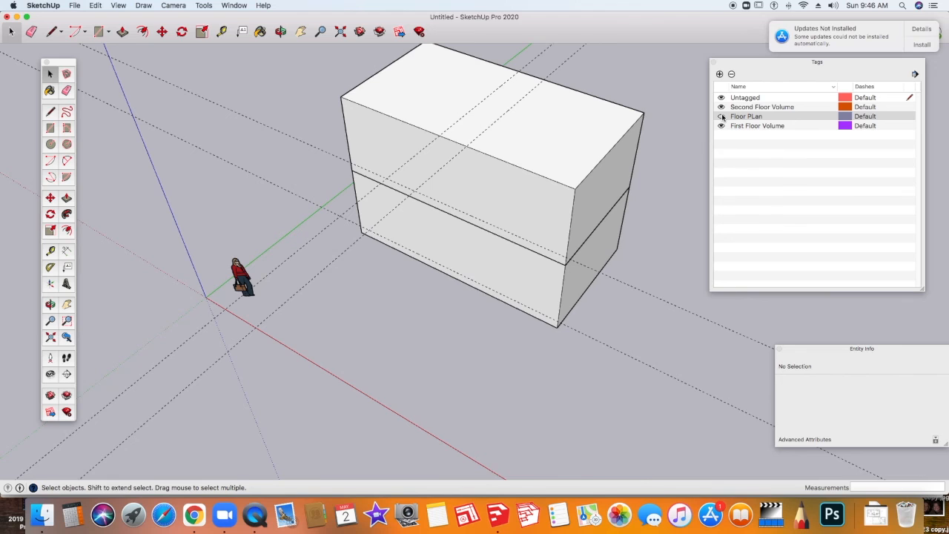
pyautogui.click(721, 117)
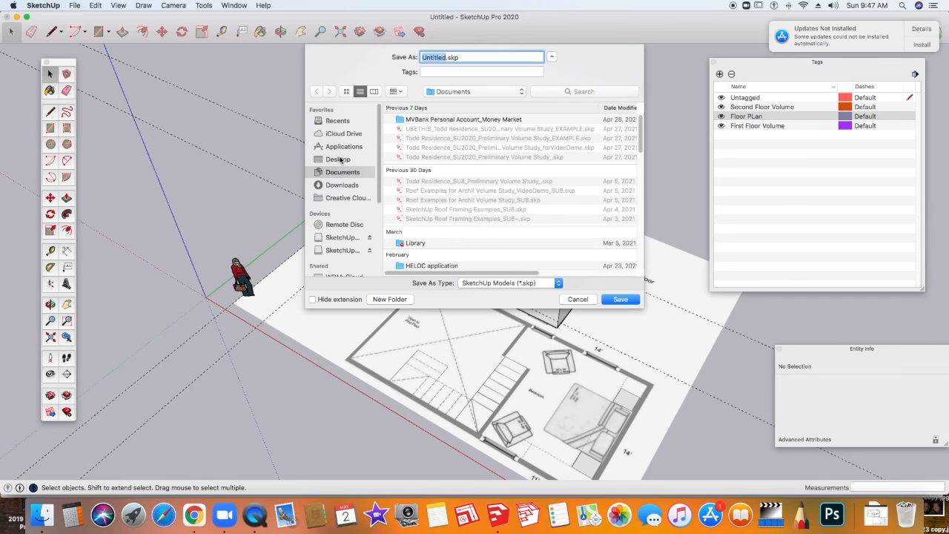
# Try to save the model to the Desktop.
pyautogui.click(340, 159)
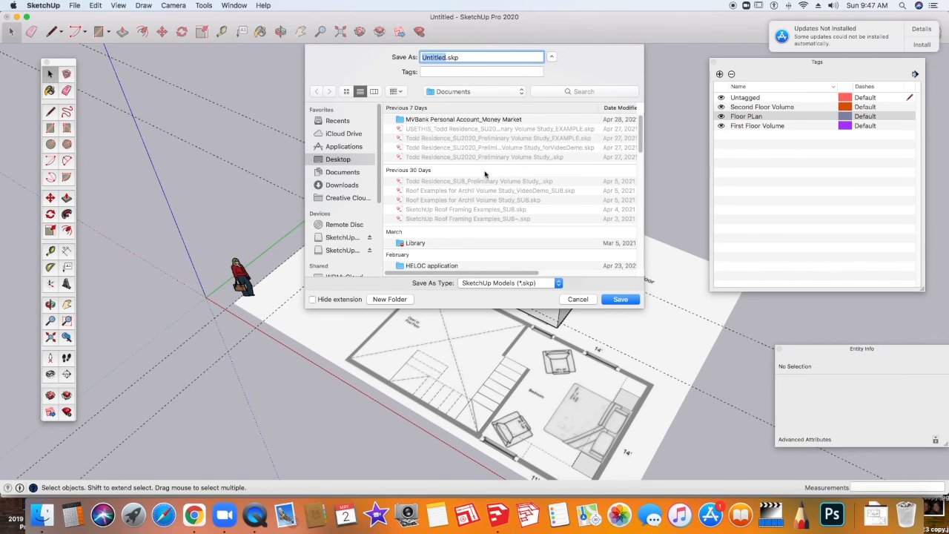
pyautogui.press('Escape')
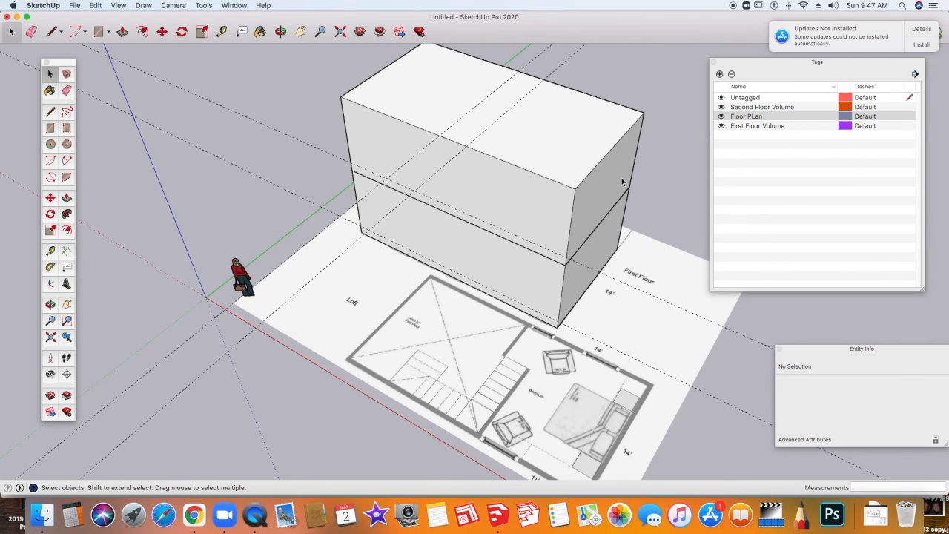